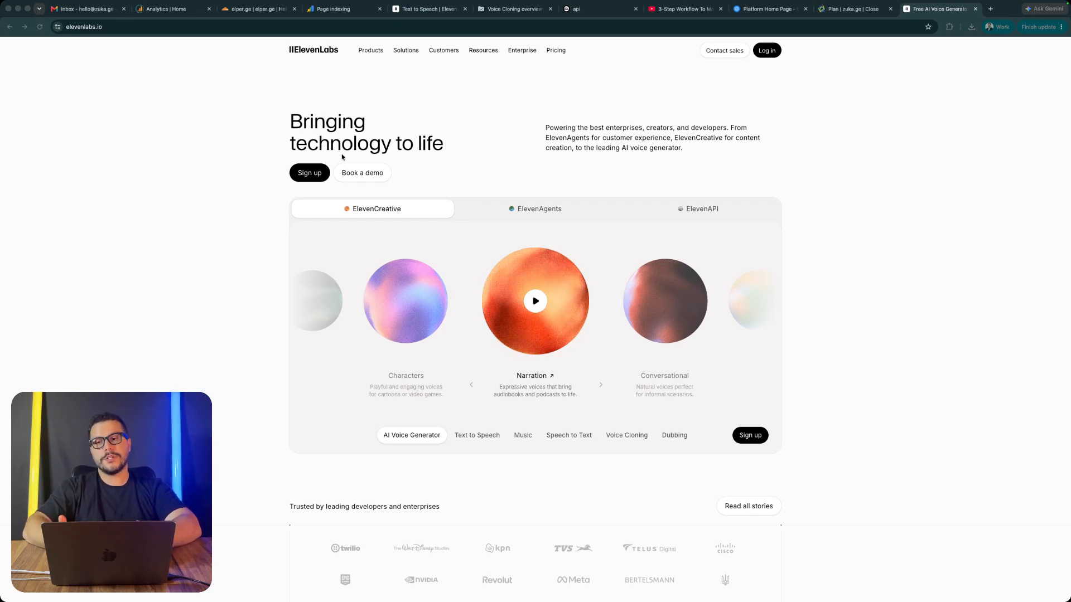
pyautogui.scroll(-5, 473, 314)
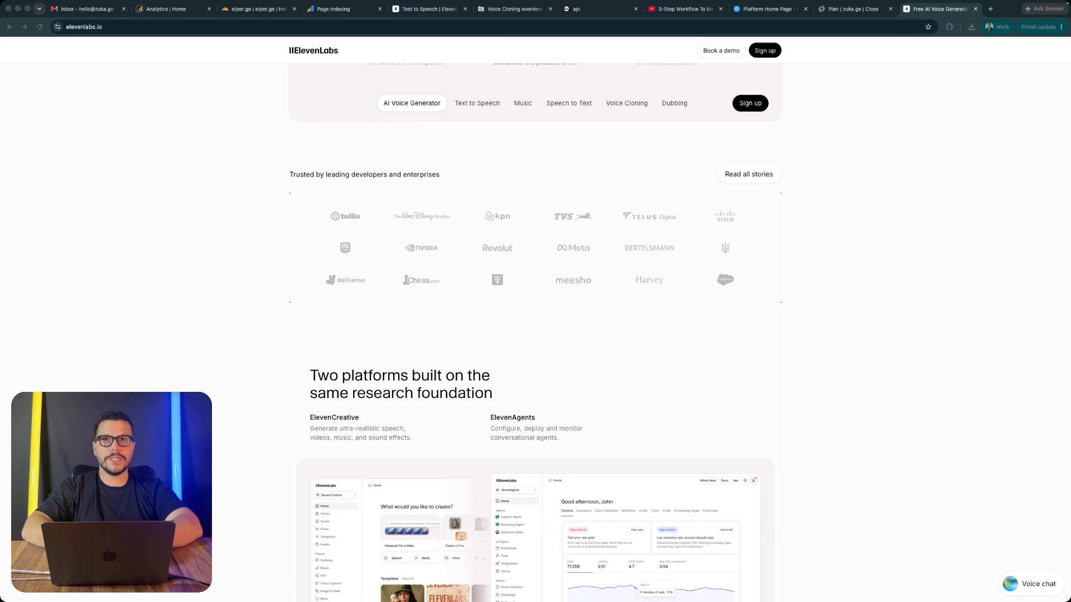
pyautogui.scroll(6, 425, 240)
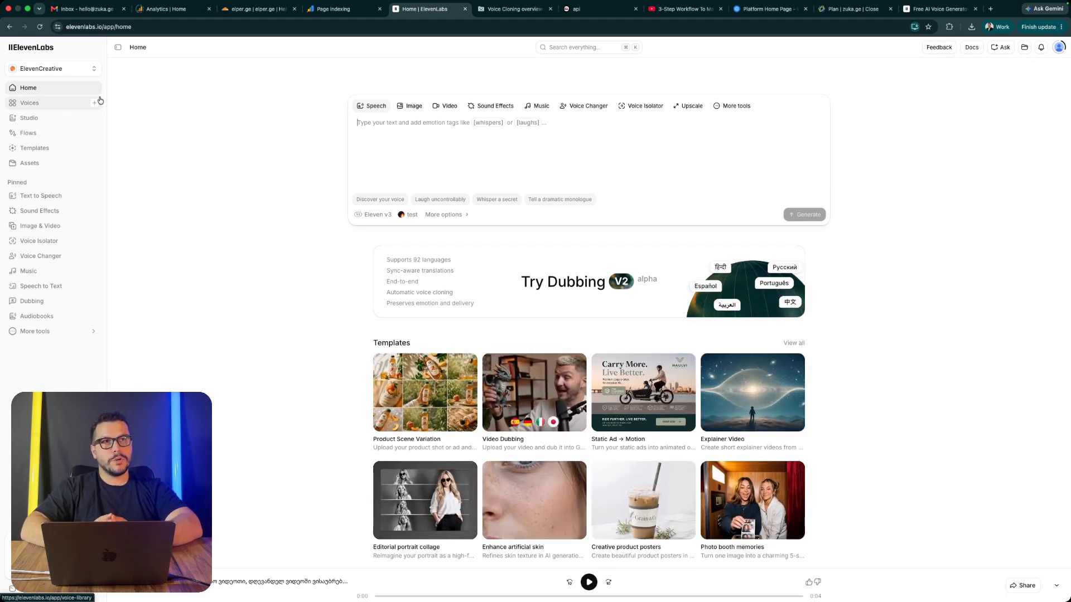
# Step: Start a new Instant Voice Clone in the Voices section and upload claude design short 2_.mp4 as its audio sample
pyautogui.press('super+plus')
pyautogui.press('super+plus')
pyautogui.press('super+plus')
pyautogui.press('super+plus')
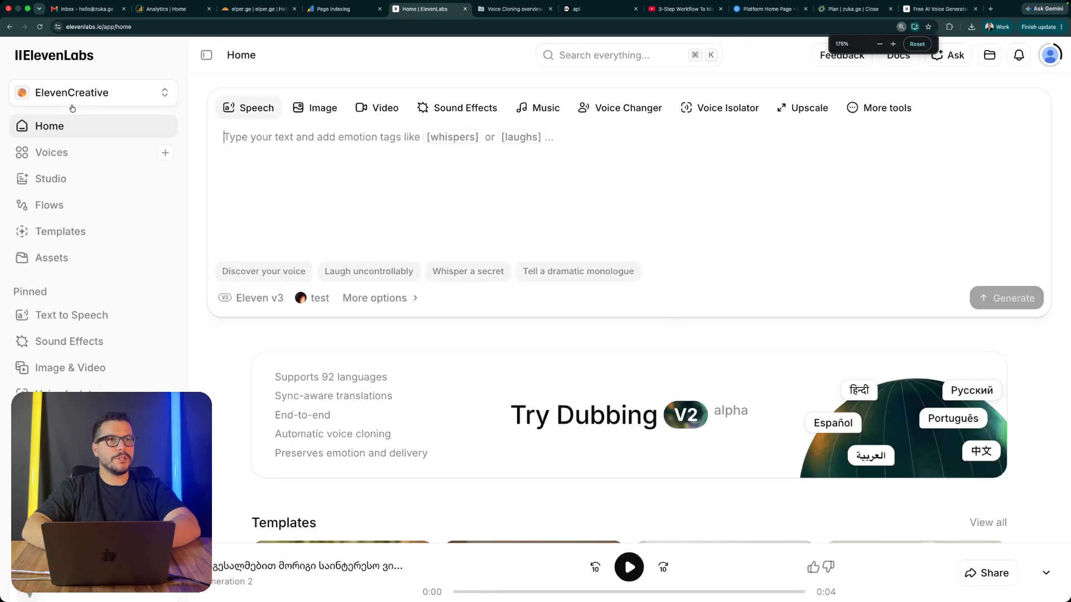
pyautogui.click(79, 154)
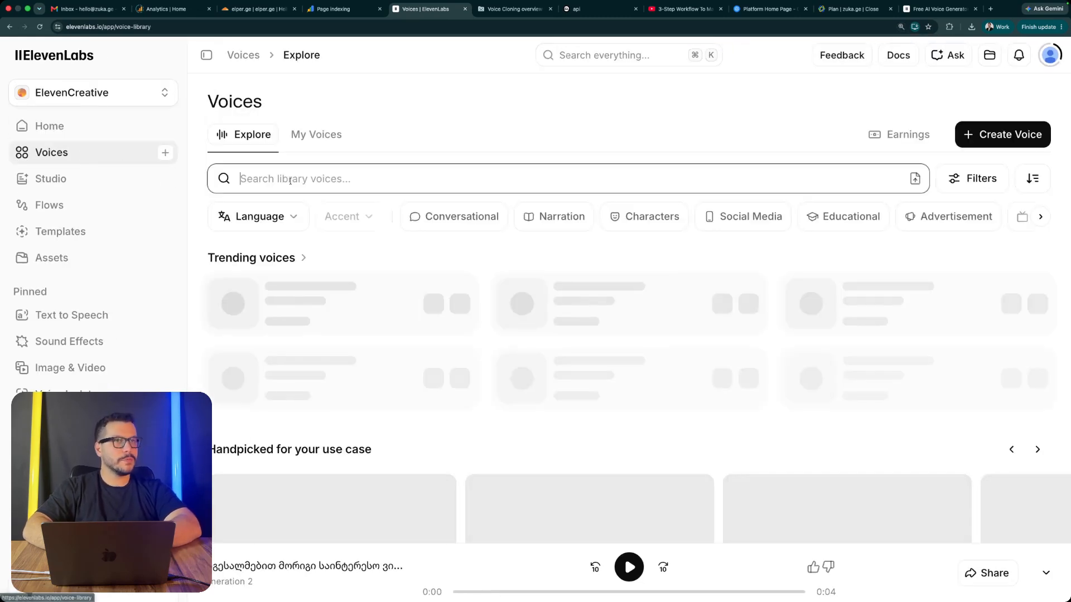
pyautogui.click(990, 134)
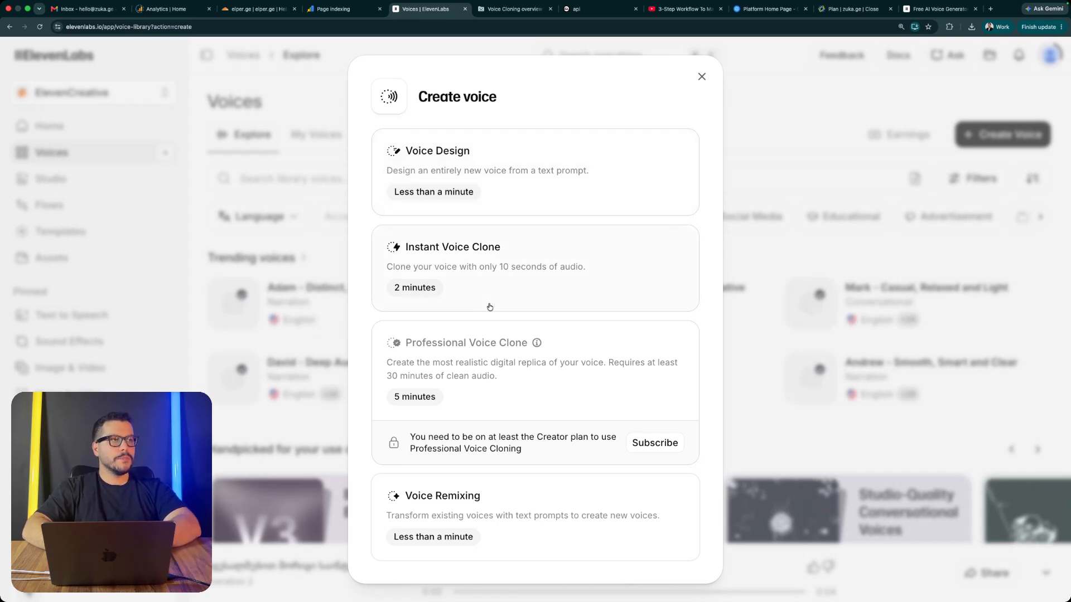
pyautogui.click(506, 278)
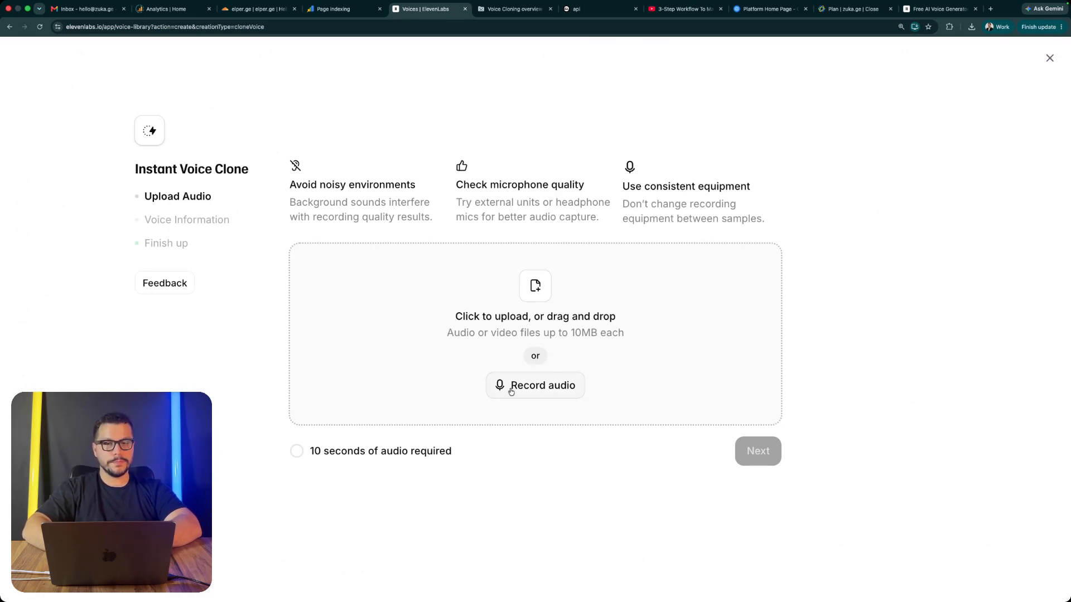
pyautogui.moveTo(2, 312); pyautogui.dragTo(527, 315)
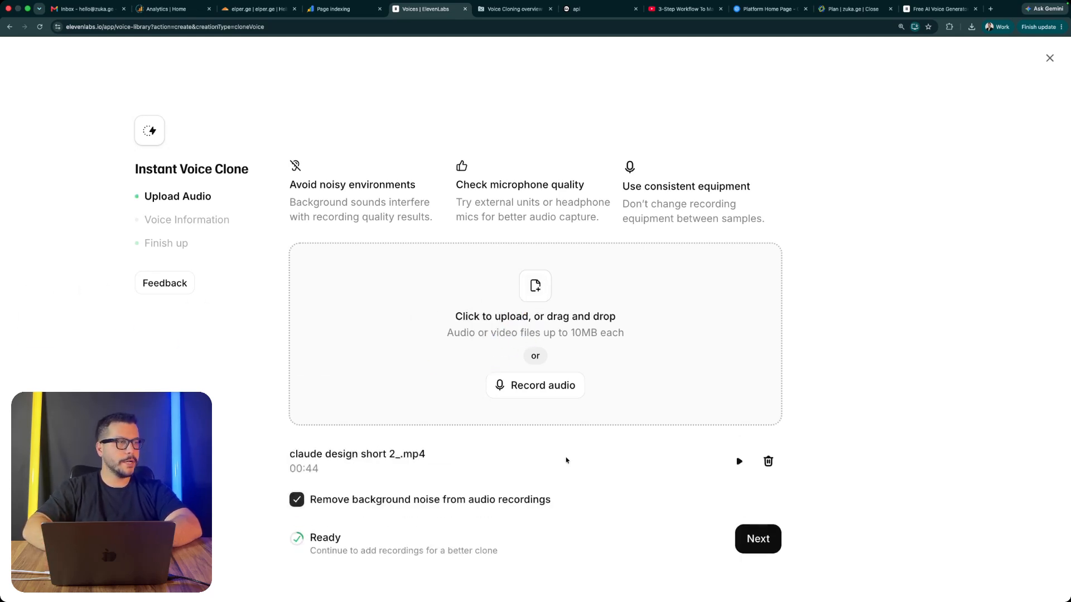
pyautogui.scroll(-2, 566, 461)
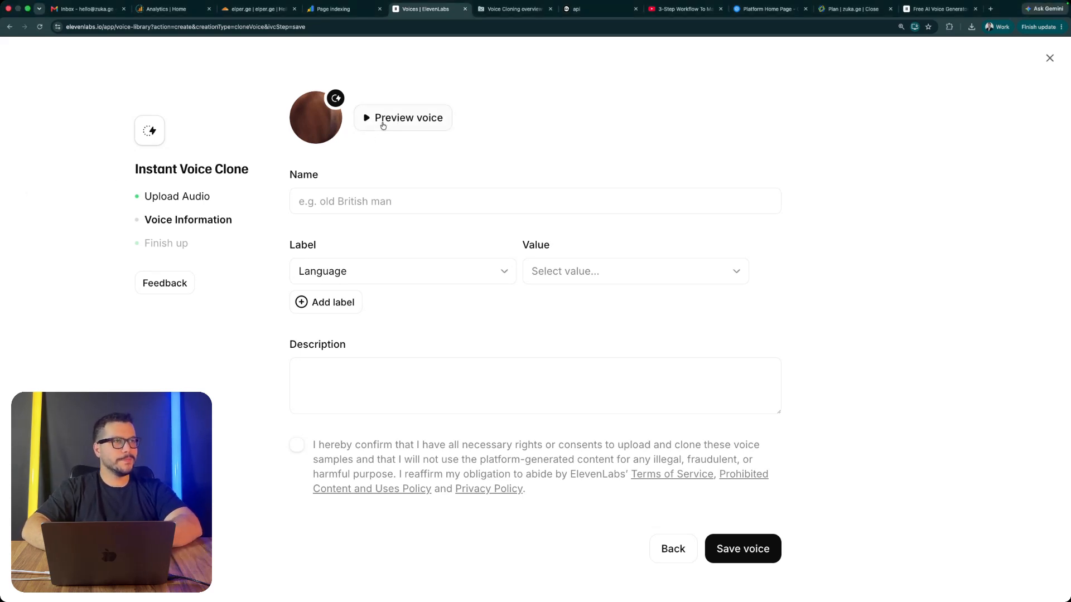
# Step: Name the cloned voice test3 and set its Language label to Georgian
pyautogui.click(302, 207)
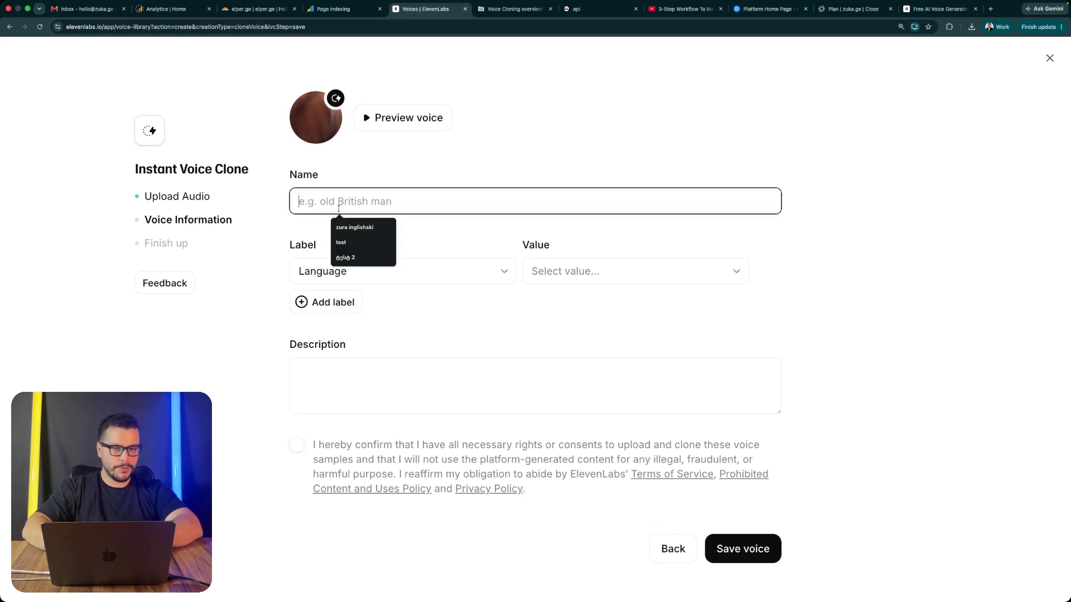
pyautogui.write('test3')
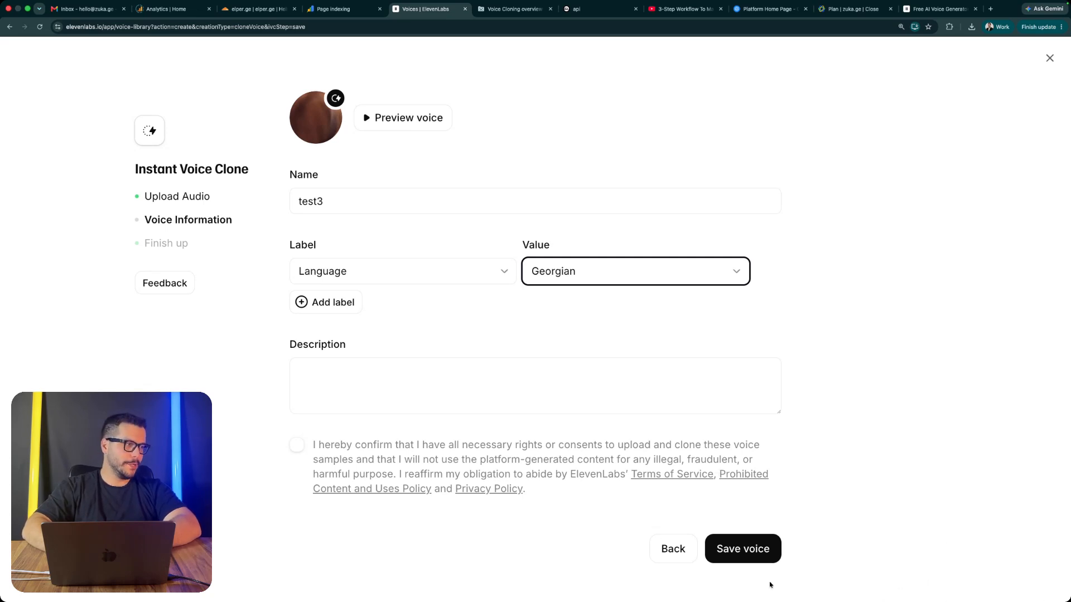
# Step: Accept the rights and consent statement for the voice samples and save the voice
pyautogui.click(742, 549)
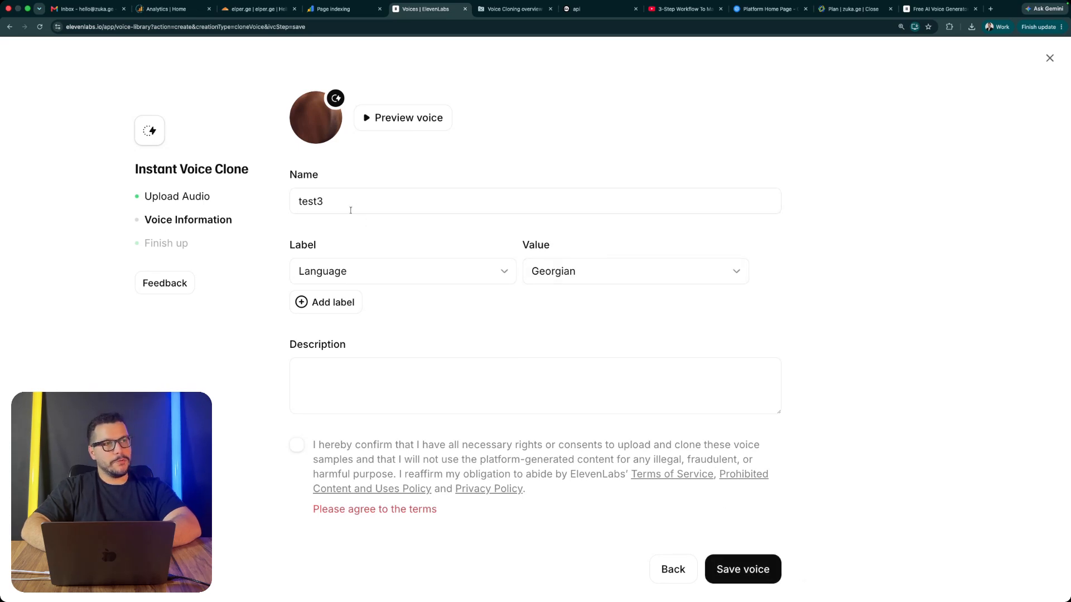
pyautogui.scroll(-3, 437, 341)
pyautogui.click(296, 346)
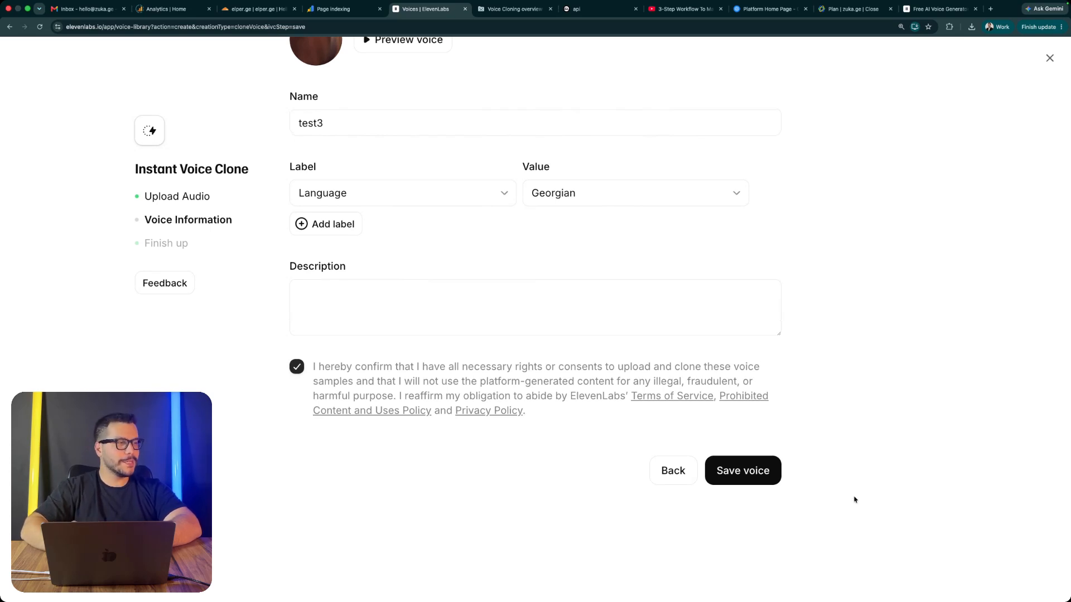
pyautogui.click(744, 471)
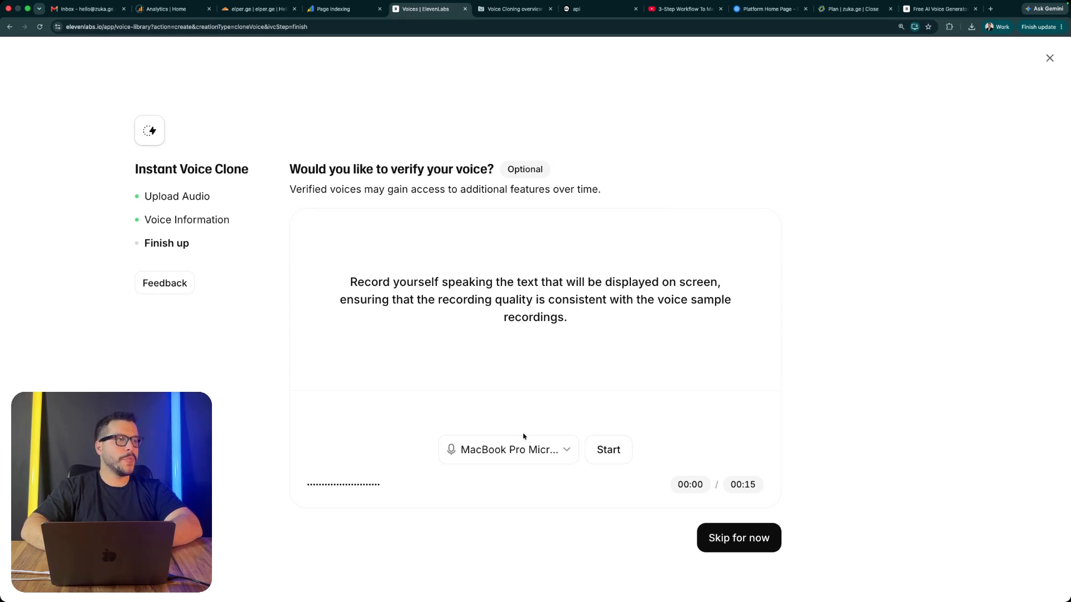
# Step: Verify the voice by recording and submitting the displayed sentence, and finish the clone setup, skipping the try-out suggestions
pyautogui.click(609, 452)
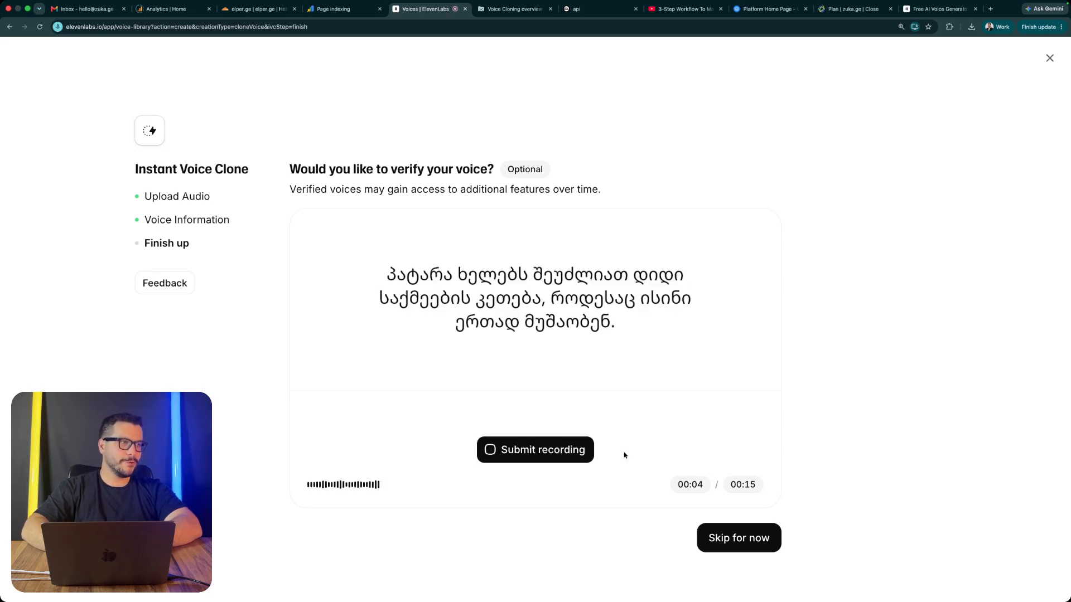
pyautogui.click(564, 457)
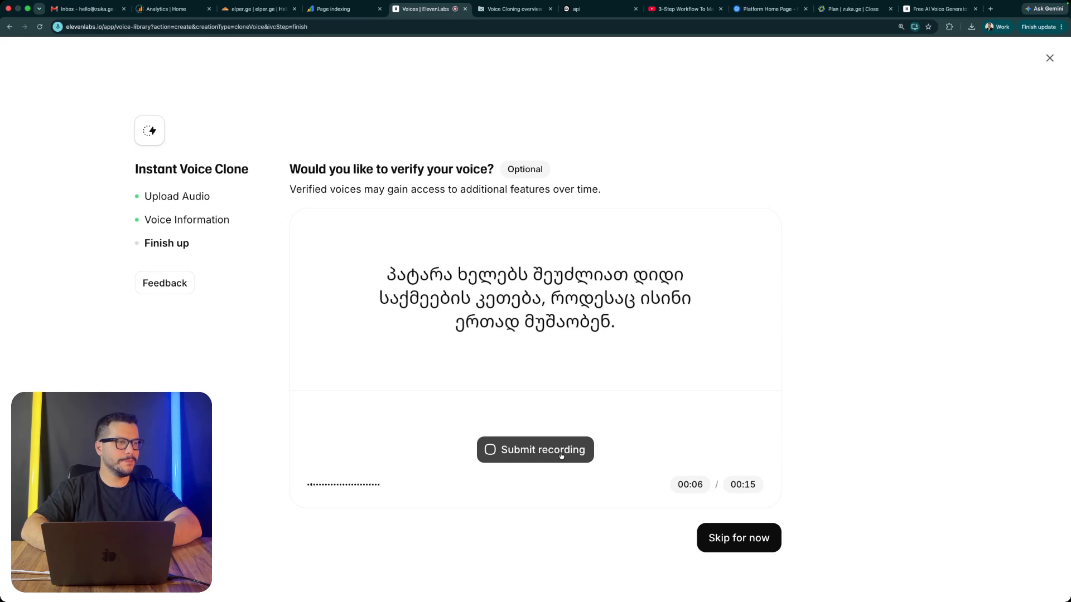
pyautogui.click(745, 544)
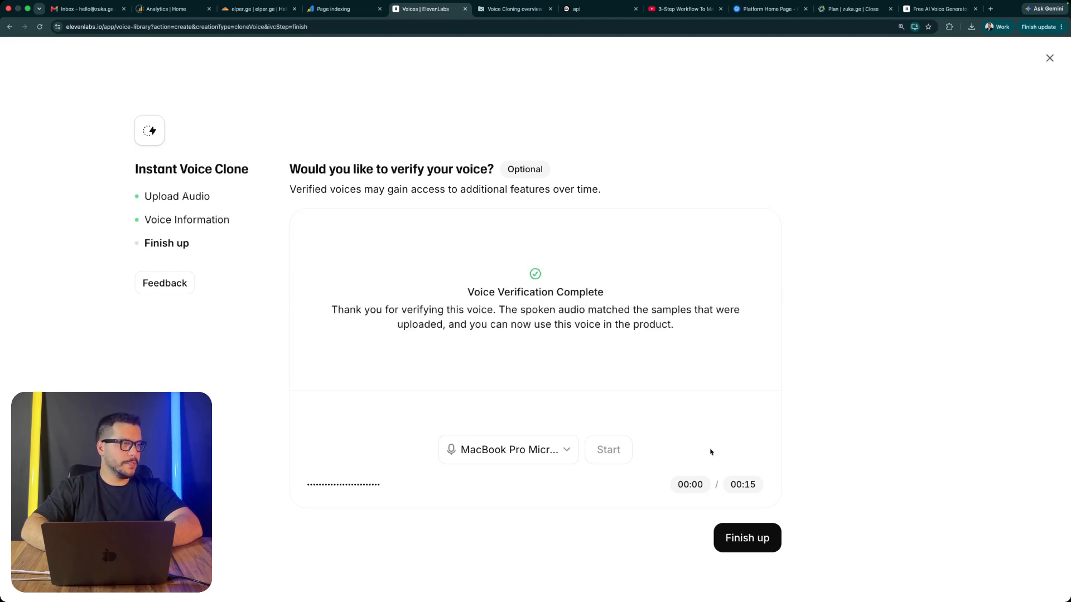
pyautogui.click(741, 537)
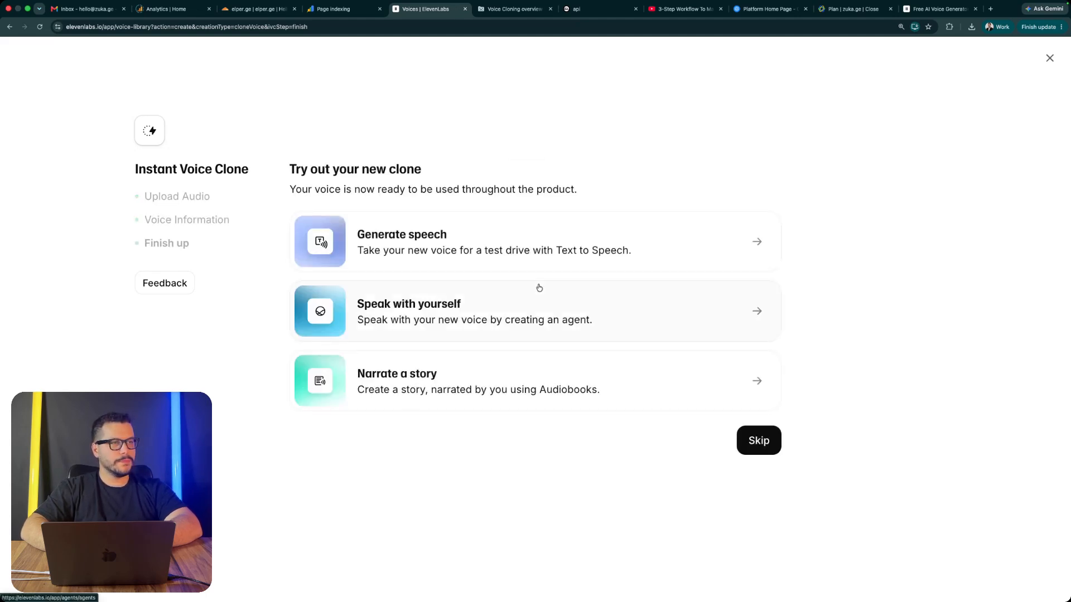
pyautogui.click(757, 440)
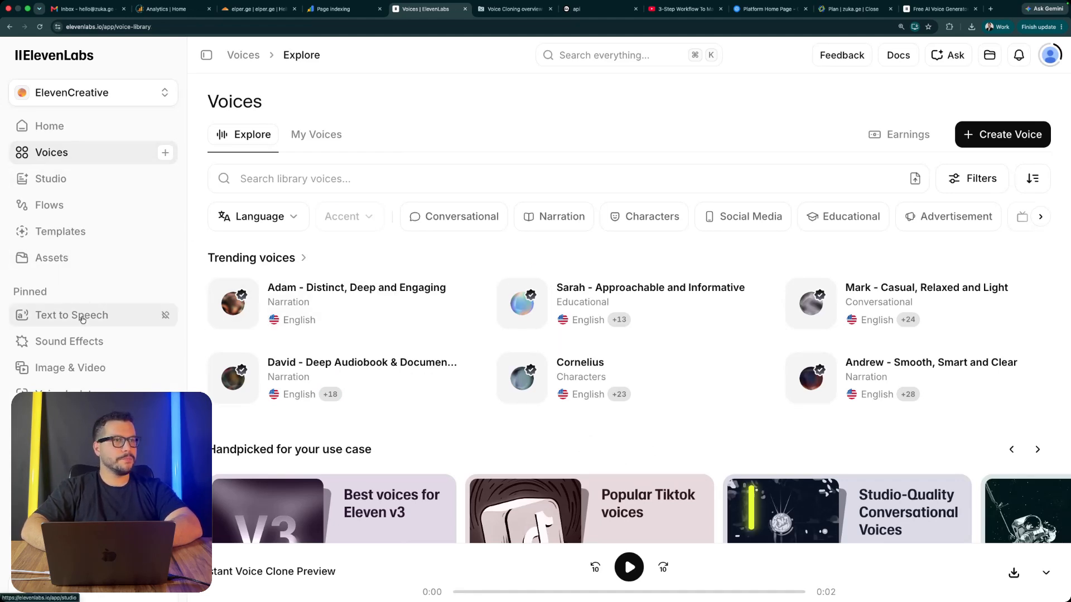
# Step: Enter the Georgian text "იყო არაბეთს როსტევან" as the script in Text to Speech
pyautogui.click(83, 319)
pyautogui.press('super+a')
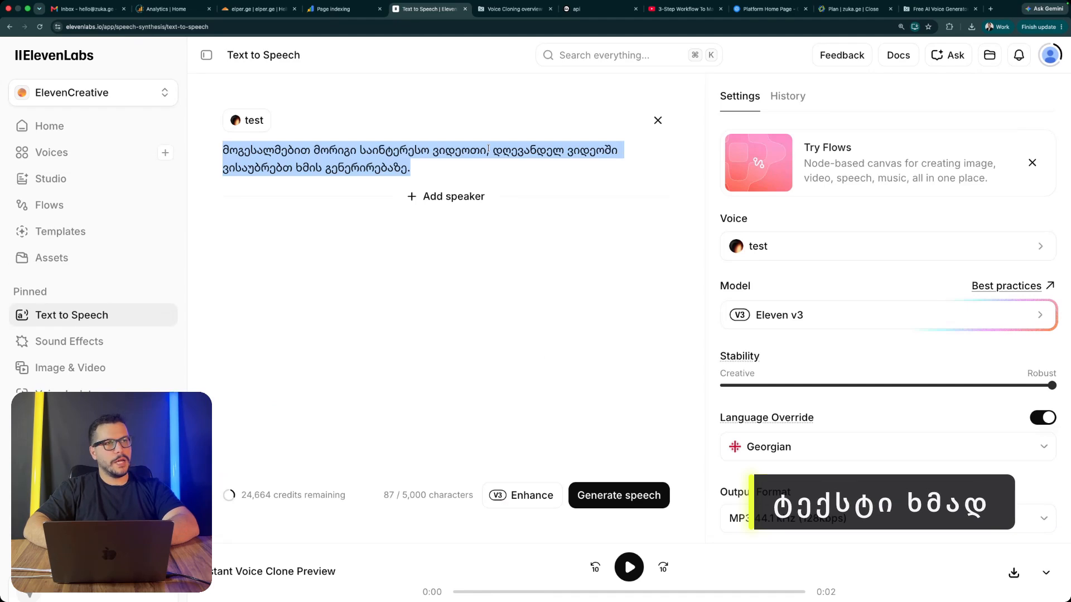
pyautogui.write('s')
pyautogui.press('BackSpace')
pyautogui.write('s')
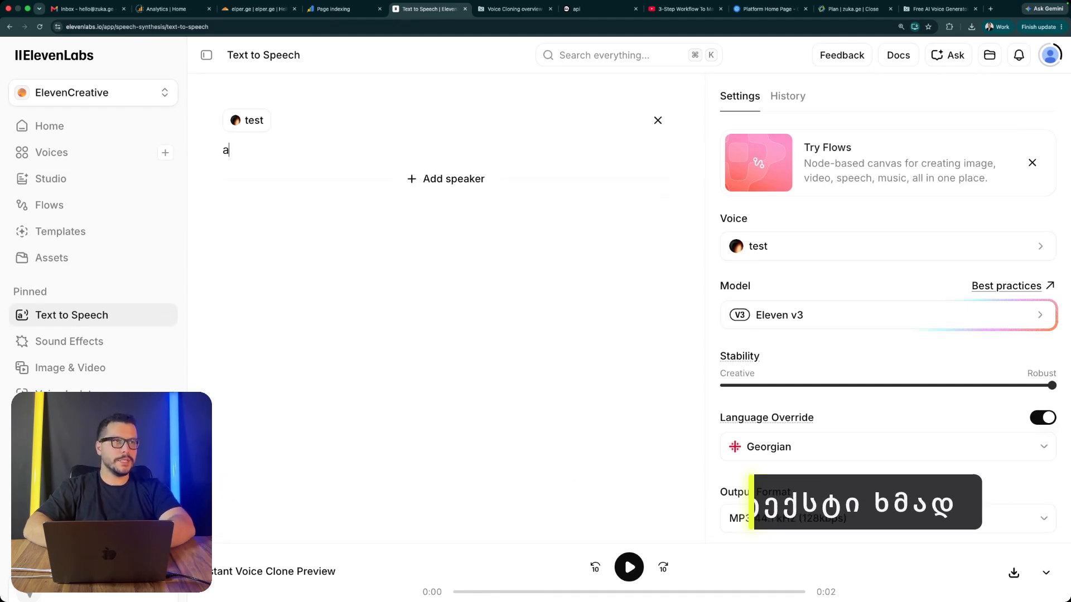
pyautogui.press('BackSpace')
pyautogui.hotkey('ctrl', 'space')
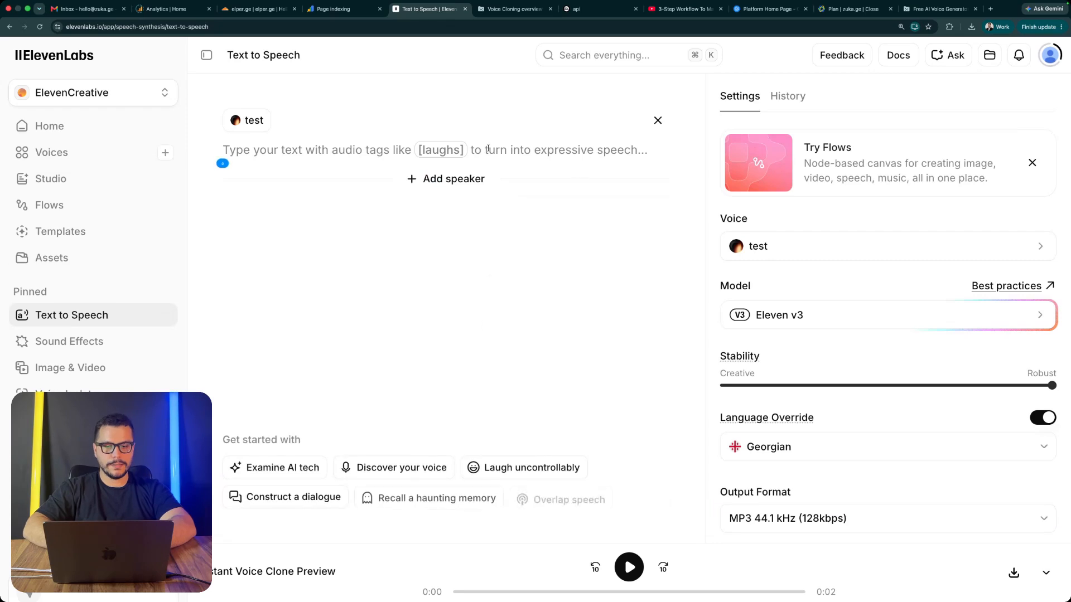
pyautogui.write('ი')
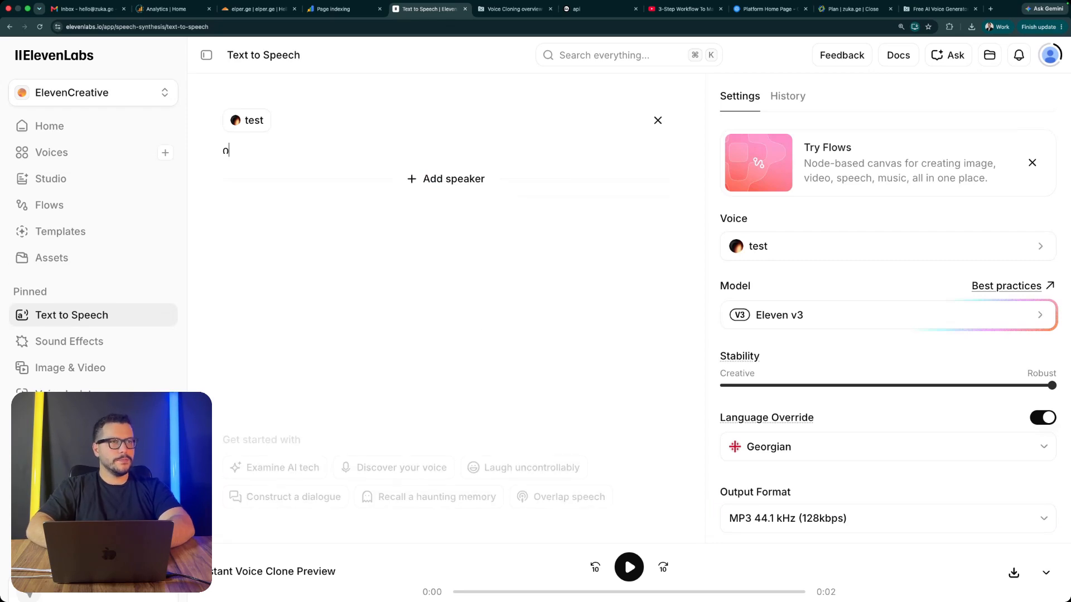
pyautogui.write('ყო არაბეთის როსტევან')
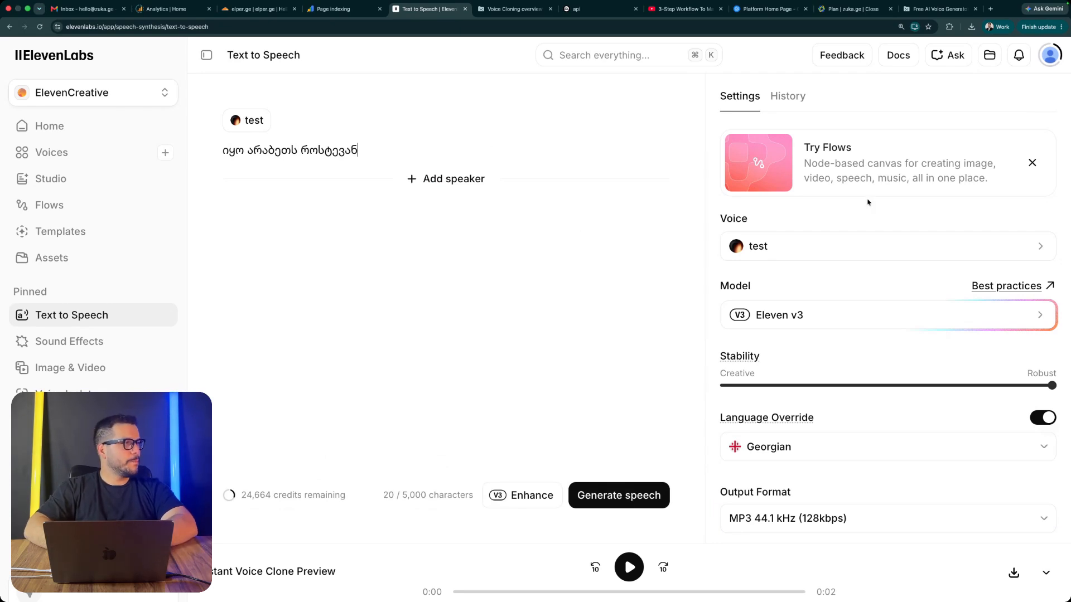
# Step: Change the speaker's voice to the cloned voice test3
pyautogui.click(831, 245)
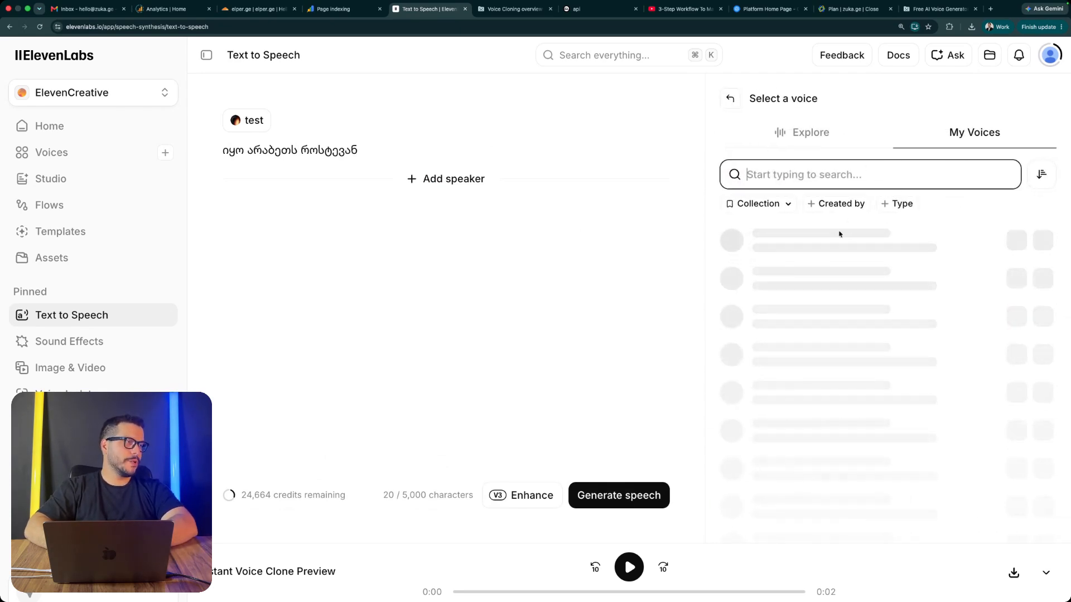
pyautogui.click(801, 244)
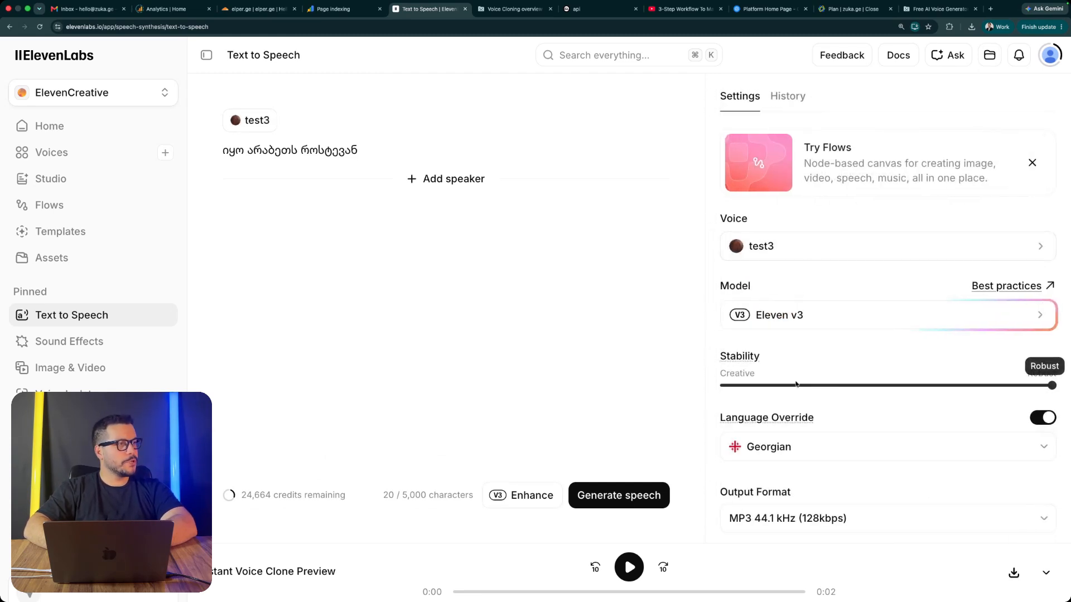
# Step: Try the Creative stability setting and return the stability to Robust
pyautogui.moveTo(727, 359)
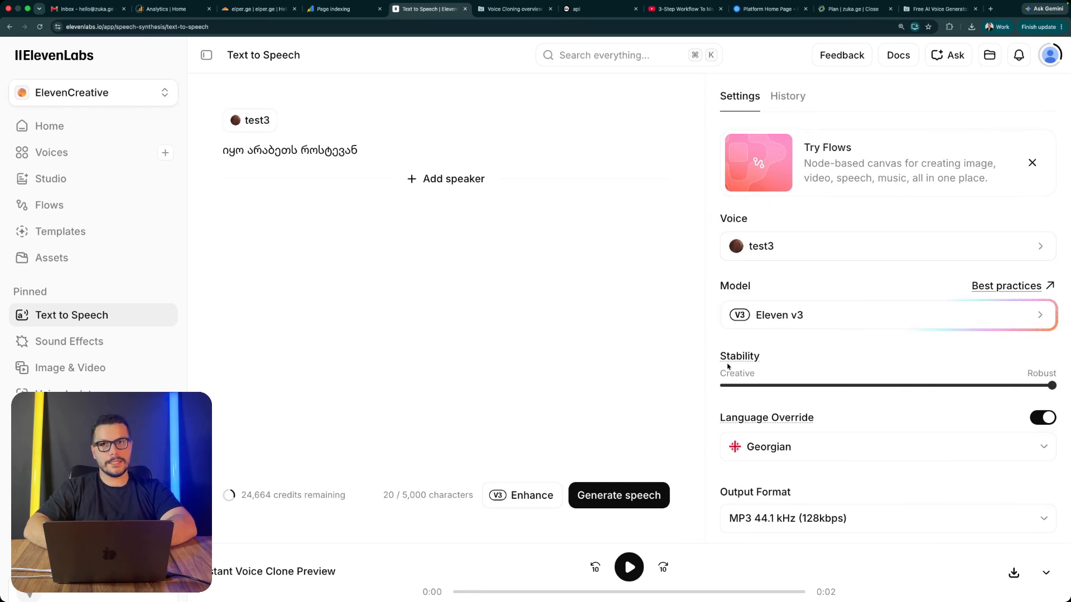
pyautogui.click(725, 387)
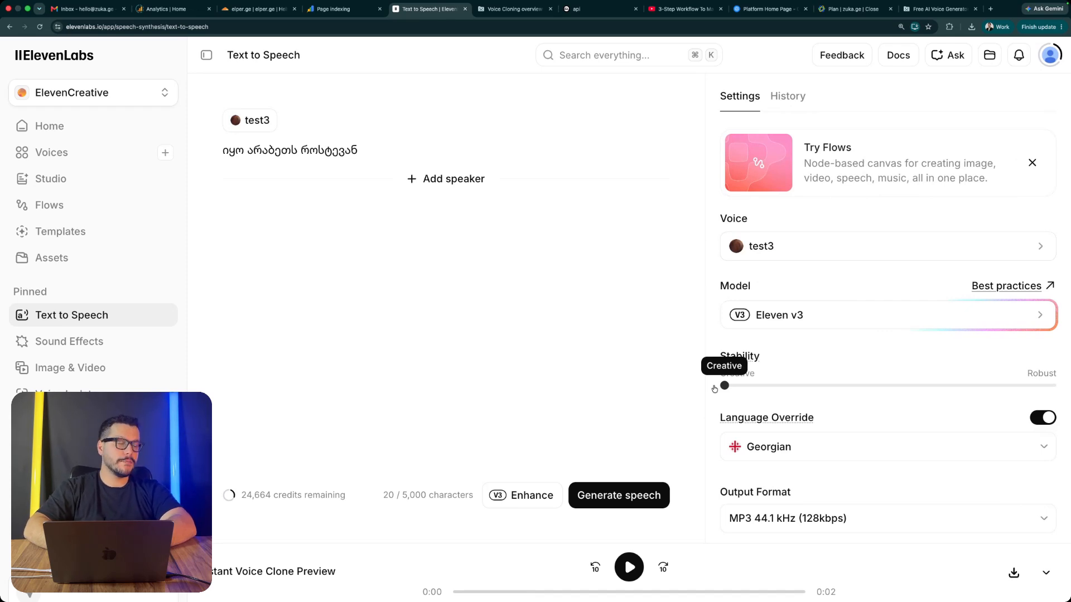
pyautogui.click(1052, 386)
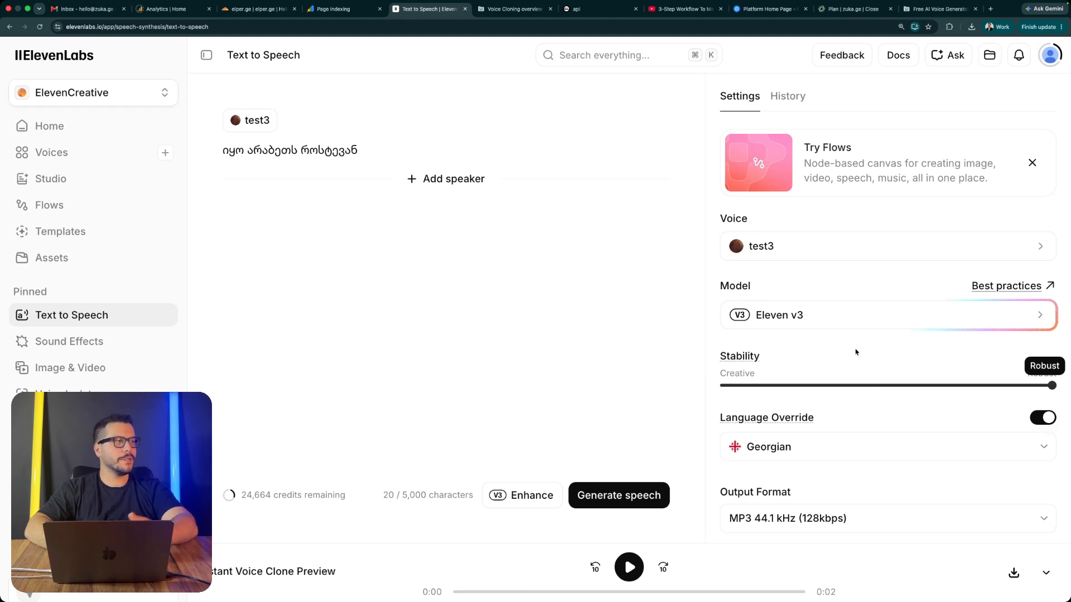
# Step: Generate speech from the Georgian text and play Generation 2
pyautogui.click(626, 496)
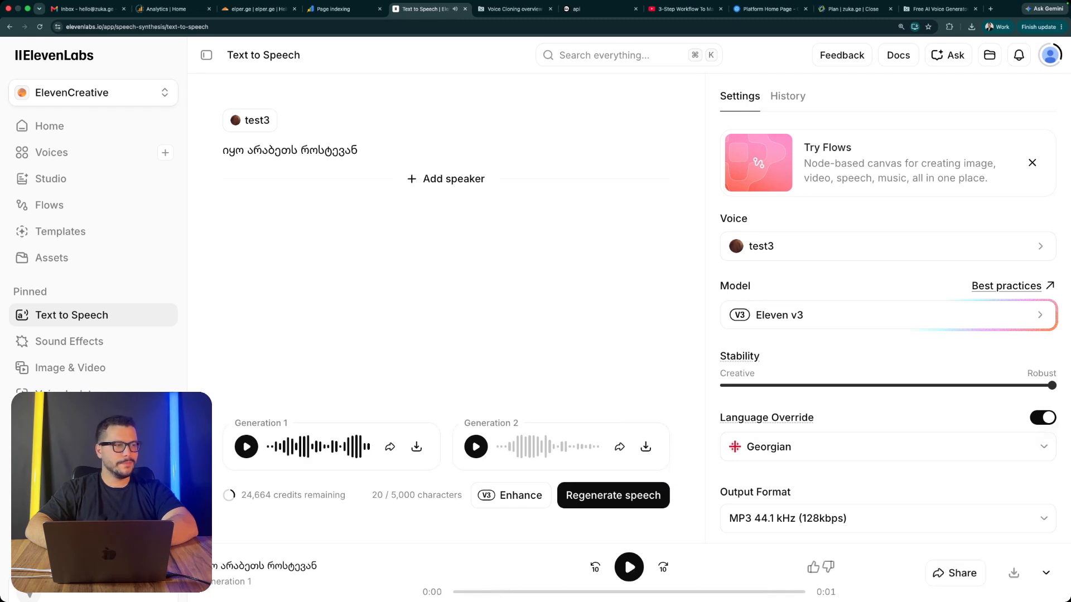
pyautogui.click(475, 447)
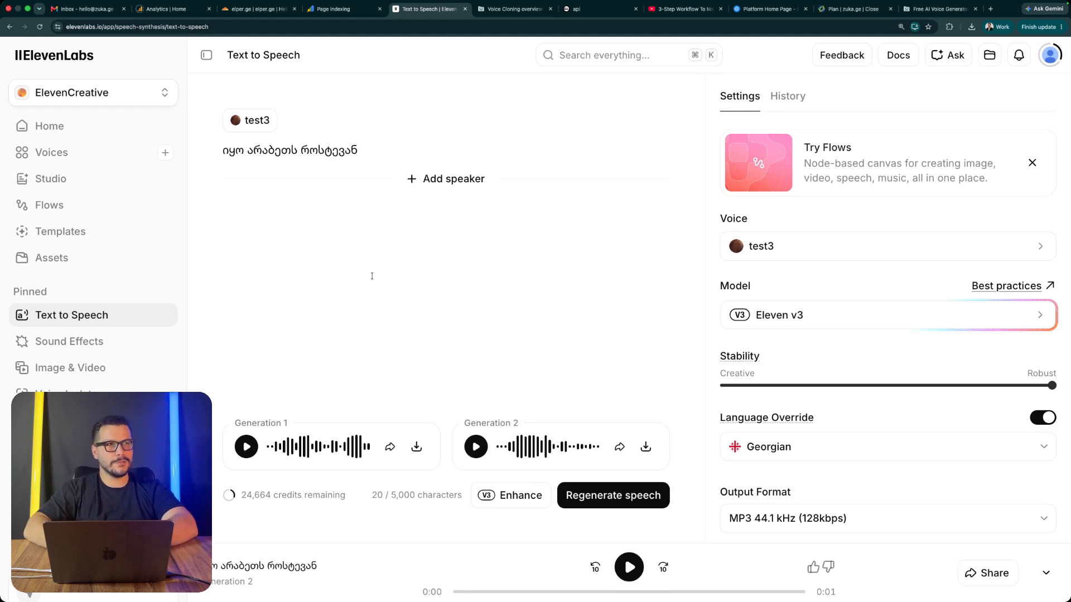
# Step: Replace the script with "hello how are you doing?", generate its speech and play Generation 2
pyautogui.tripleClick(291, 150)
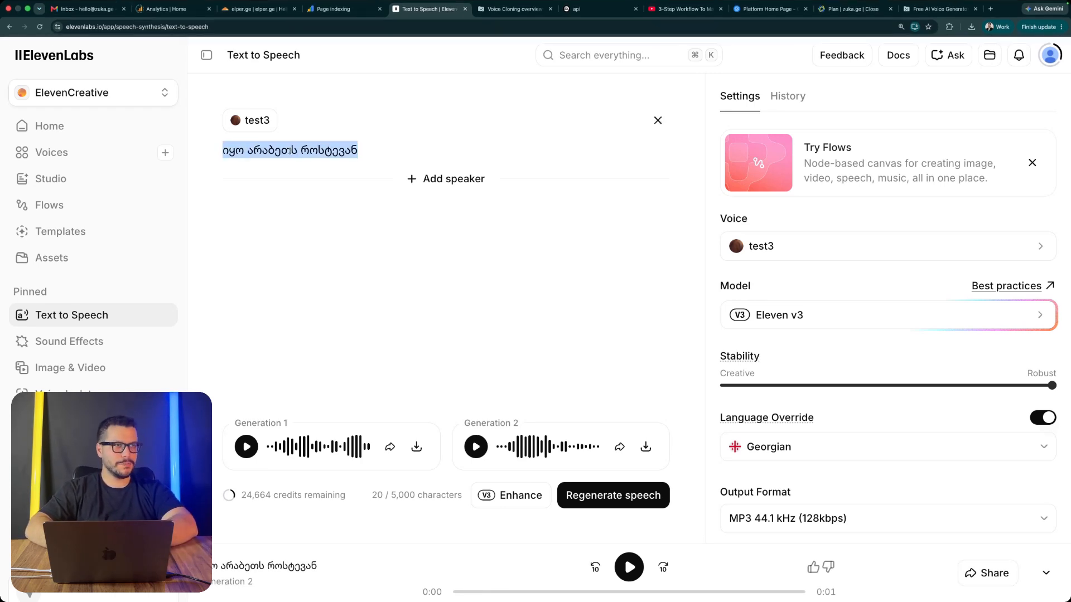
pyautogui.write('hello ')
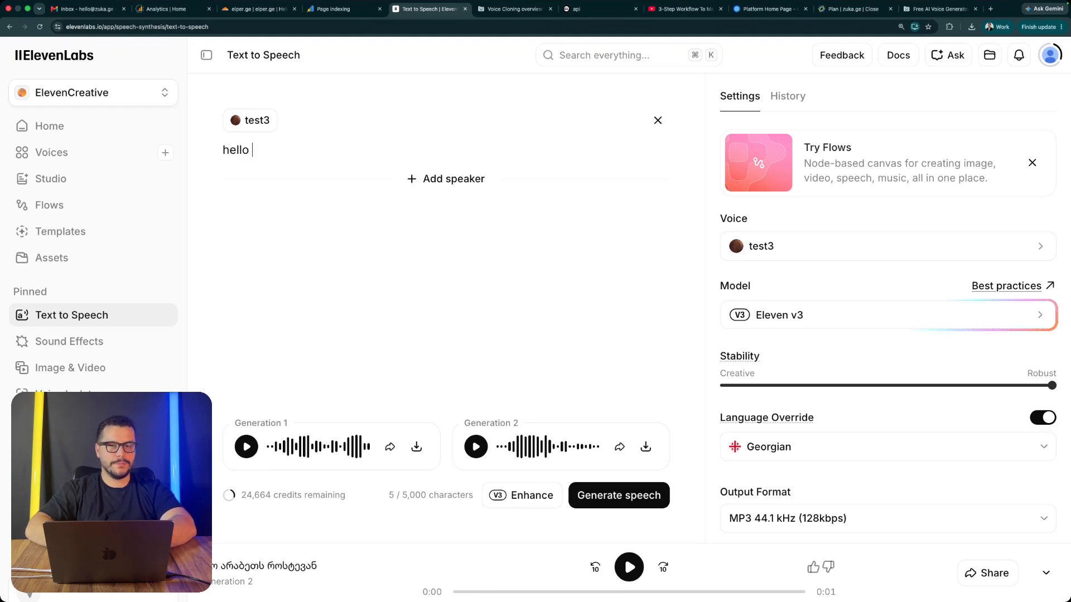
pyautogui.write('how are you doing?')
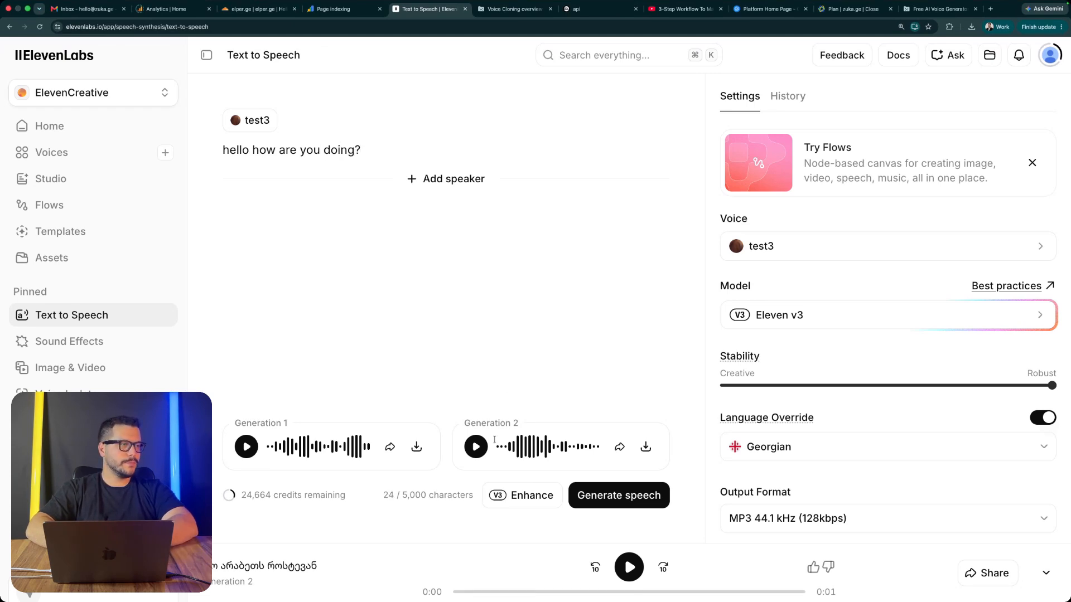
pyautogui.press('super+Return')
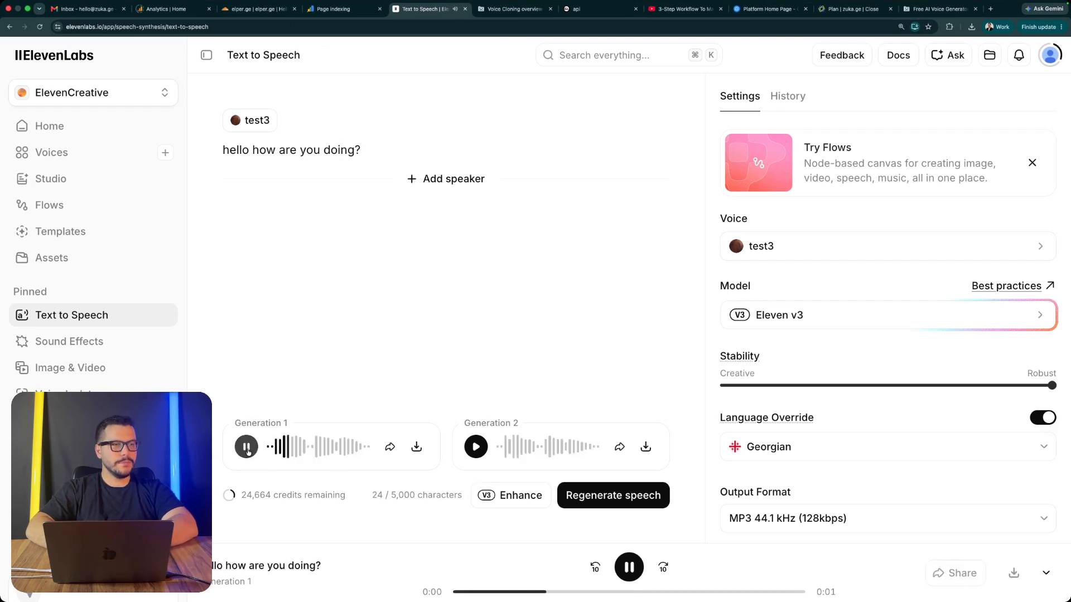
pyautogui.click(475, 447)
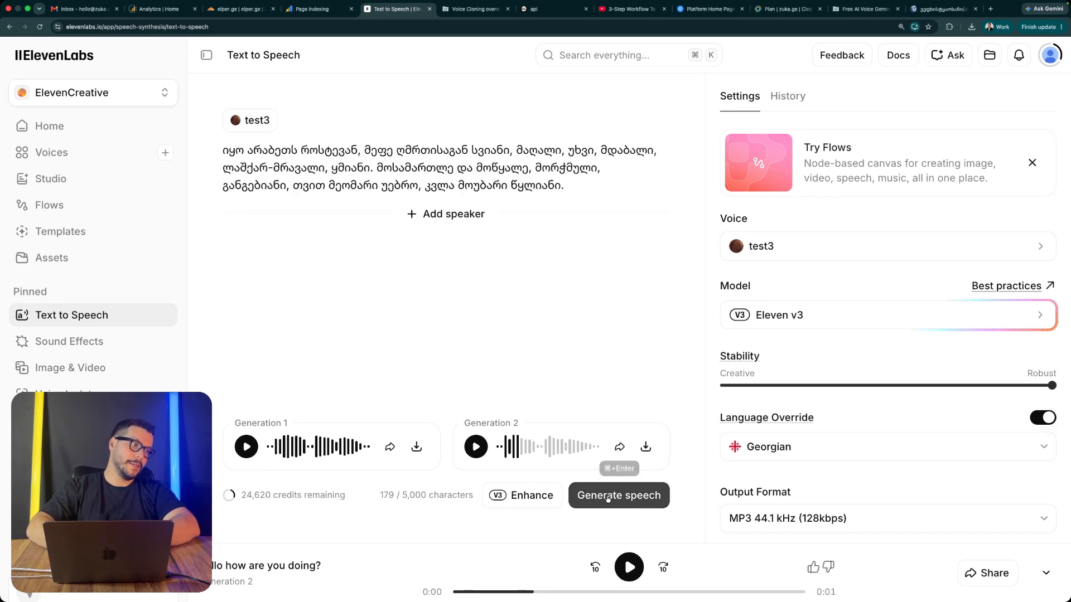
# Step: Generate speech for the longer Georgian passage with the test3 voice
pyautogui.click(614, 496)
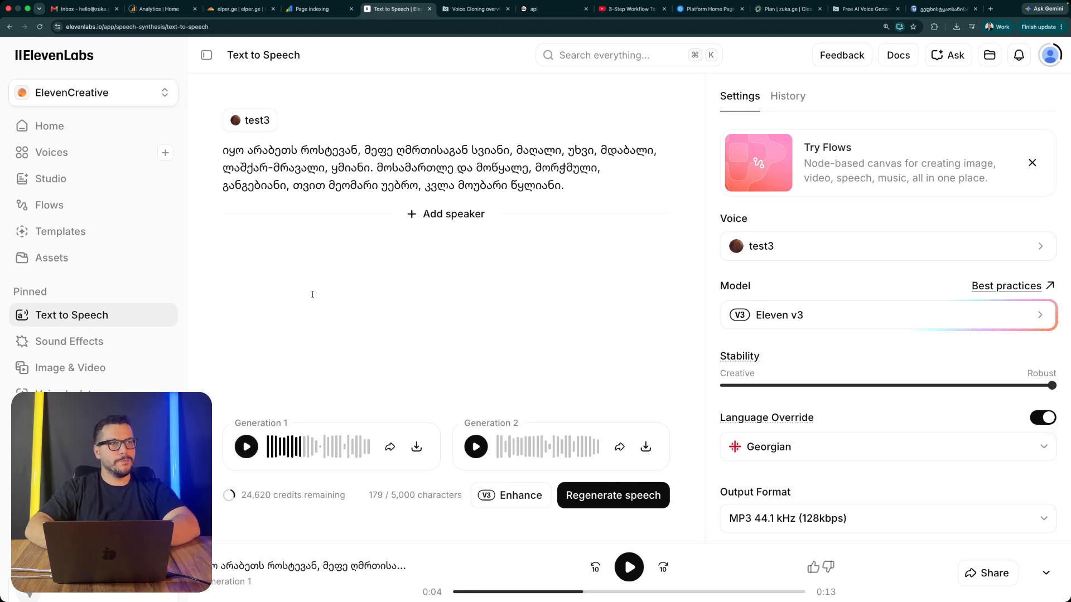
# Step: Download Generation 1 of the Georgian passage and play a short part of Generation 2
pyautogui.click(416, 446)
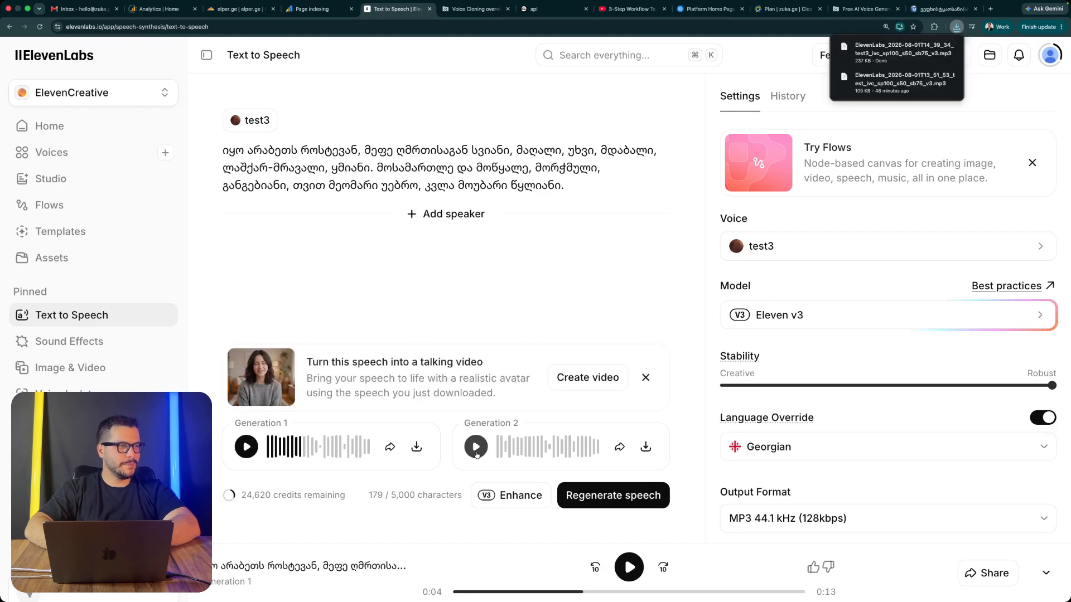
pyautogui.click(476, 447)
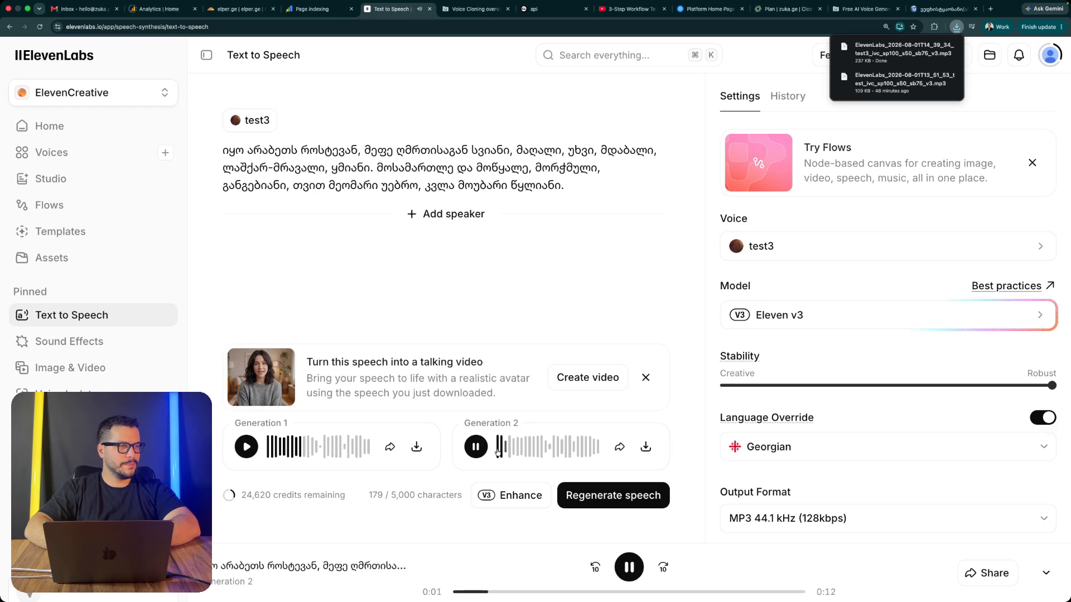
pyautogui.click(476, 447)
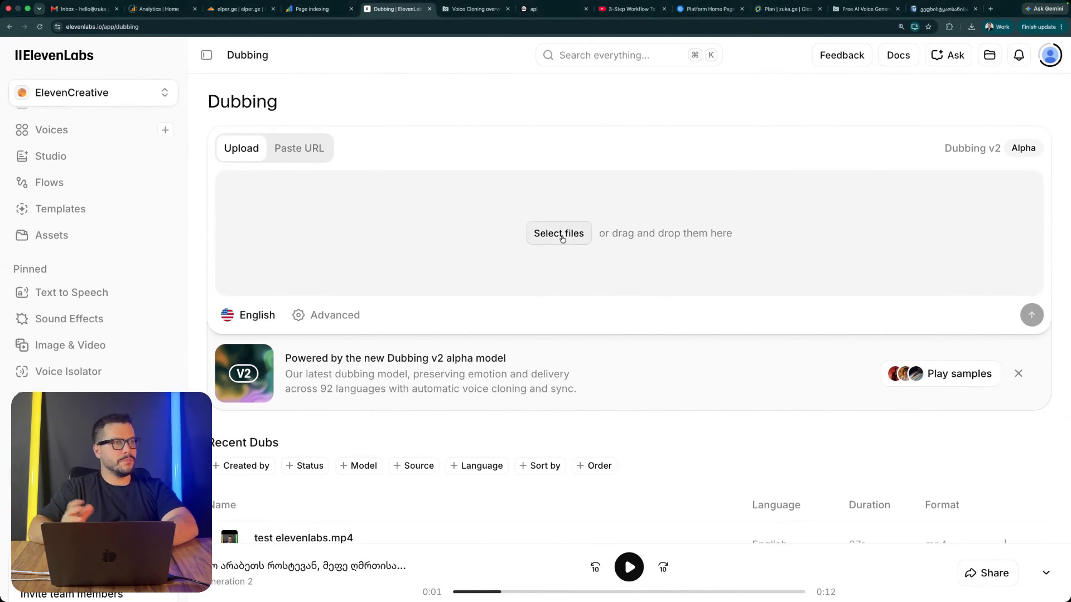
# Step: Upload test elevenlabs.mp4 from Downloads as the dubbing source and keep English as the target language
pyautogui.click(562, 238)
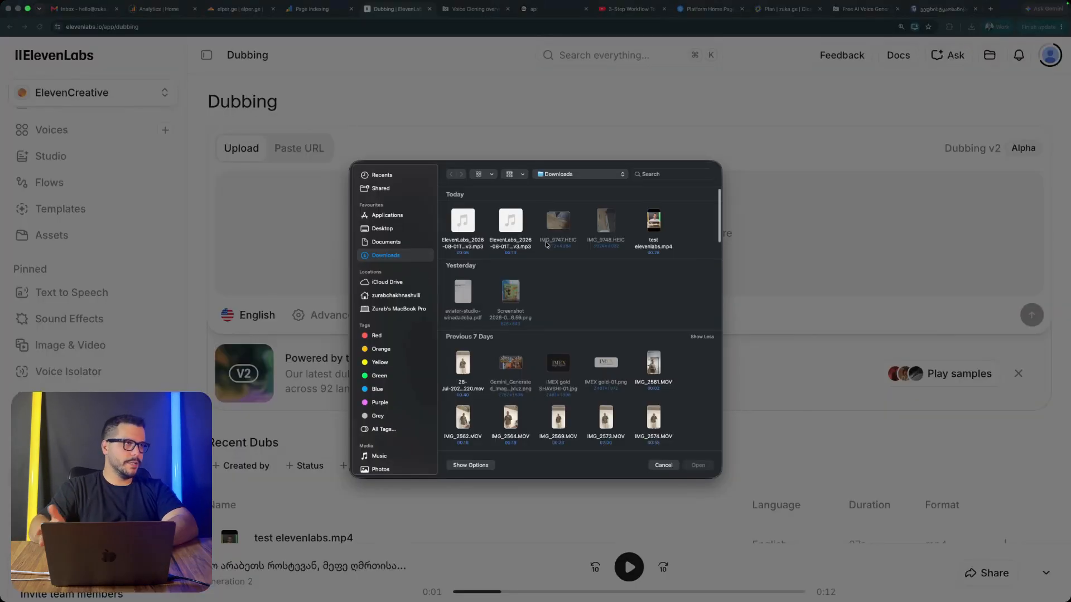
pyautogui.click(654, 224)
pyautogui.doubleClick(655, 228)
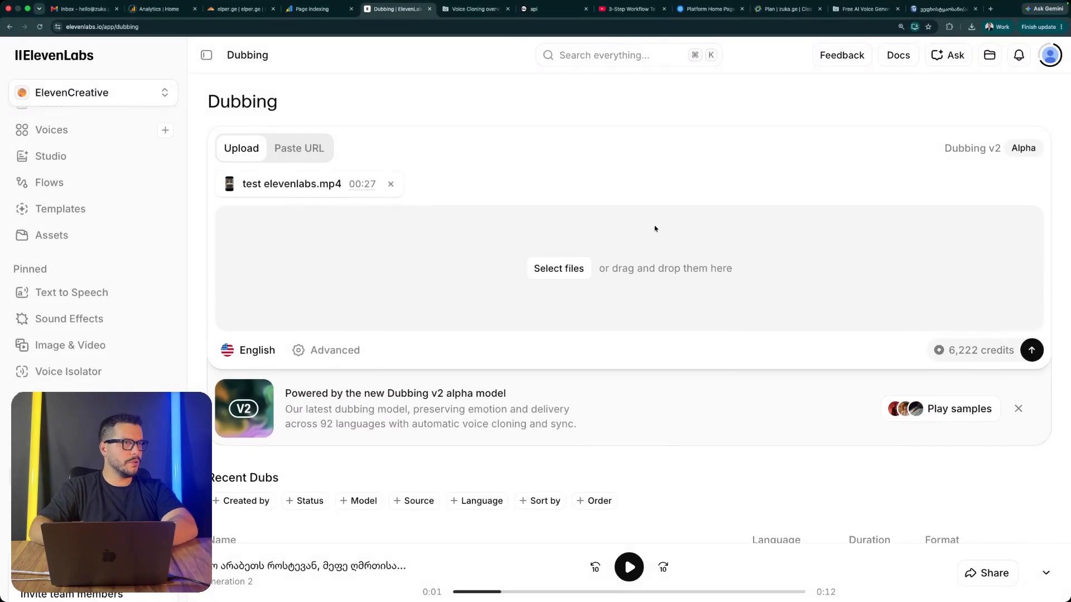
pyautogui.click(254, 350)
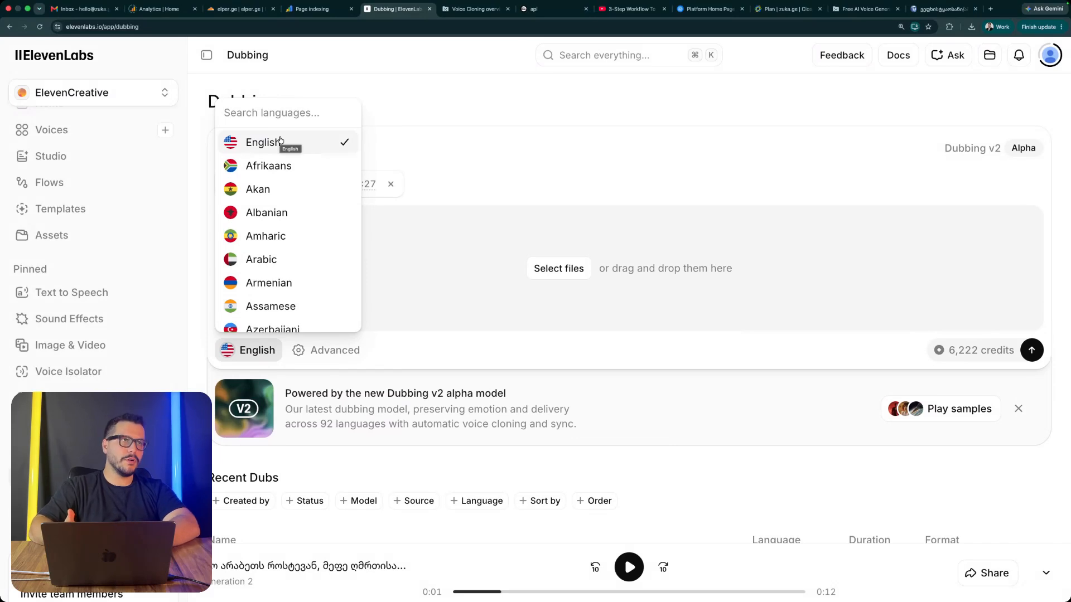
pyautogui.click(432, 276)
# Step: Try a speaker similarity of 10 in the advanced dubbing settings and return it to the natural-in-target-language end
pyautogui.click(341, 351)
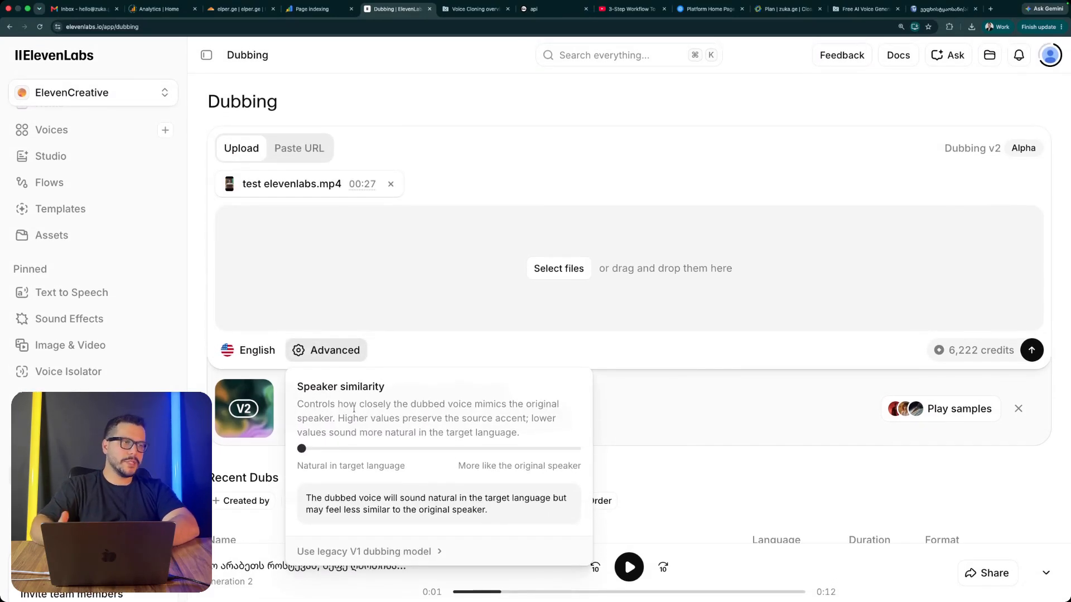
pyautogui.moveTo(455, 454); pyautogui.dragTo(288, 445)
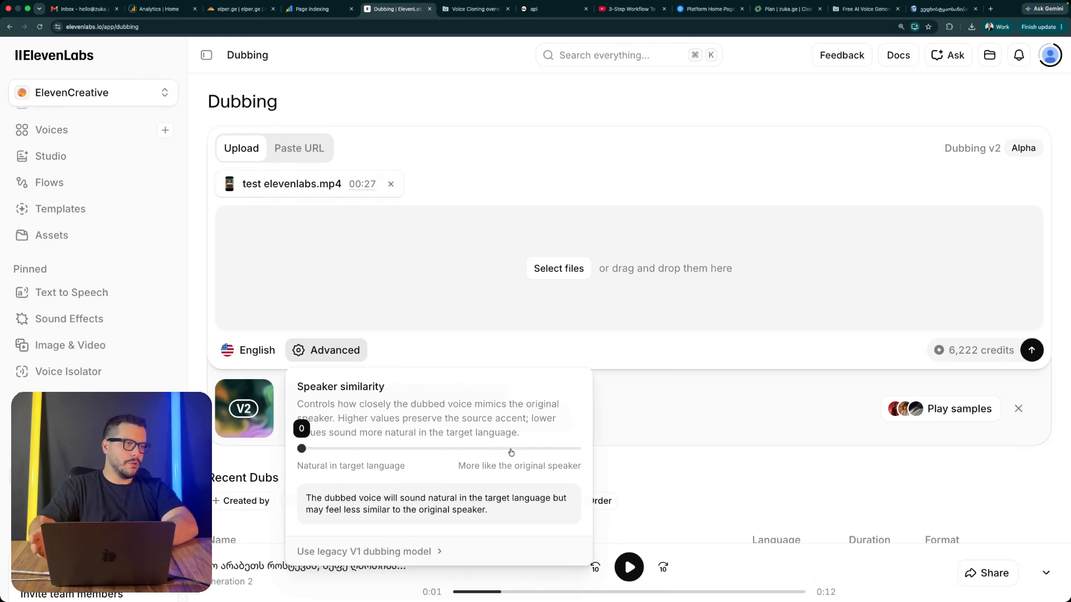
pyautogui.moveTo(511, 454); pyautogui.dragTo(588, 458)
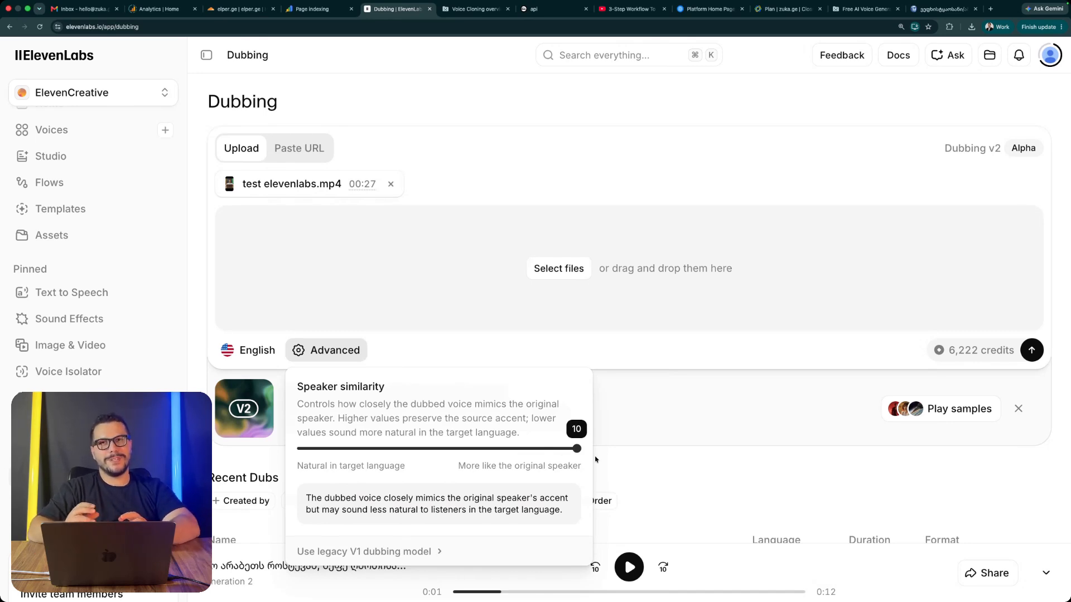
pyautogui.moveTo(413, 459); pyautogui.dragTo(283, 461)
pyautogui.click(632, 425)
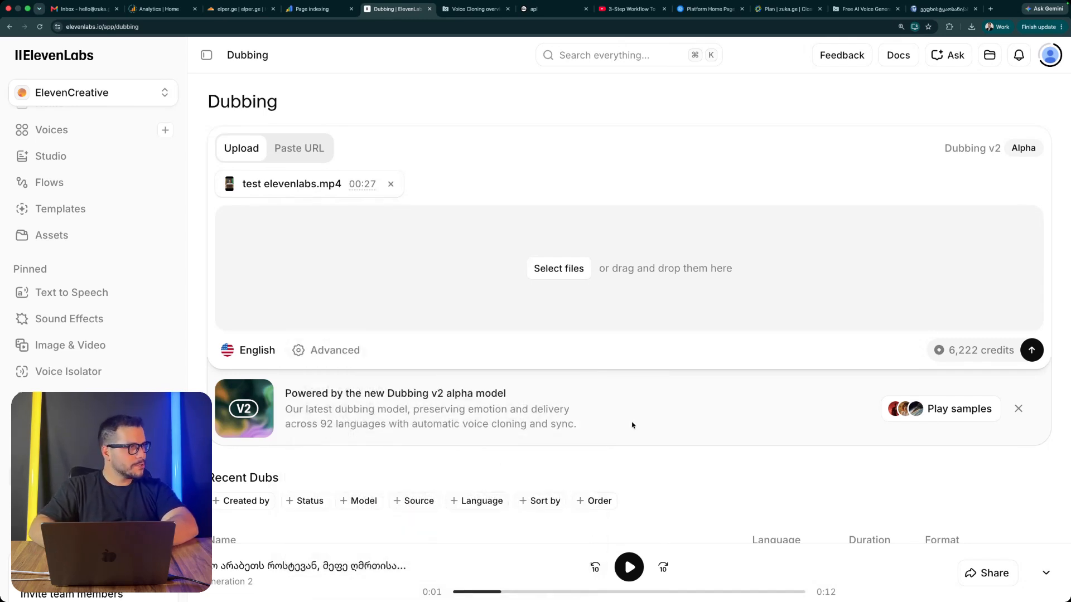
pyautogui.moveTo(949, 352); pyautogui.dragTo(1015, 355)
pyautogui.click(779, 348)
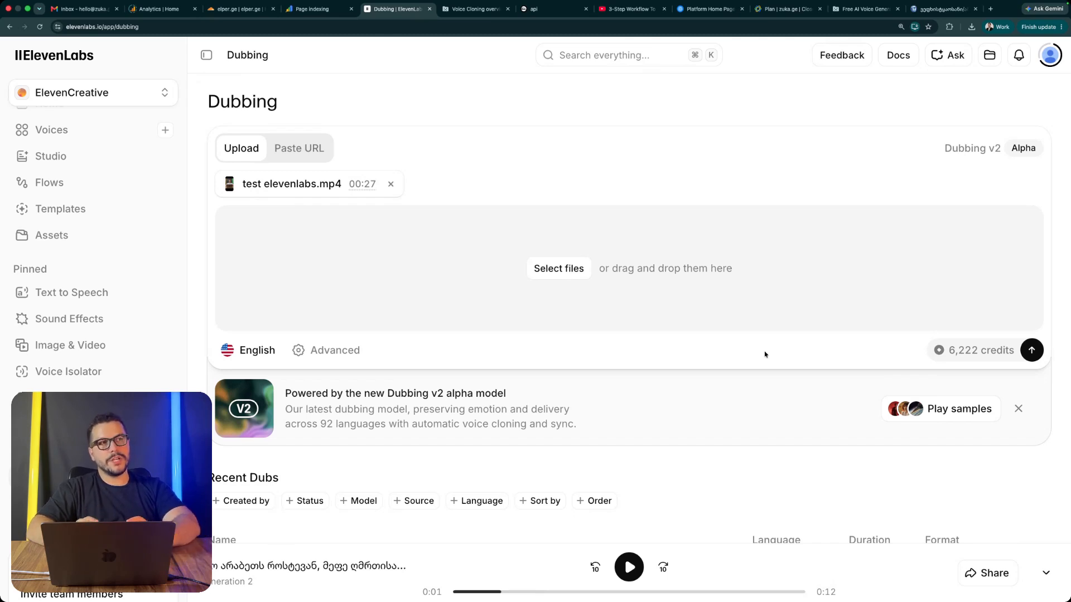
pyautogui.scroll(-3, 765, 355)
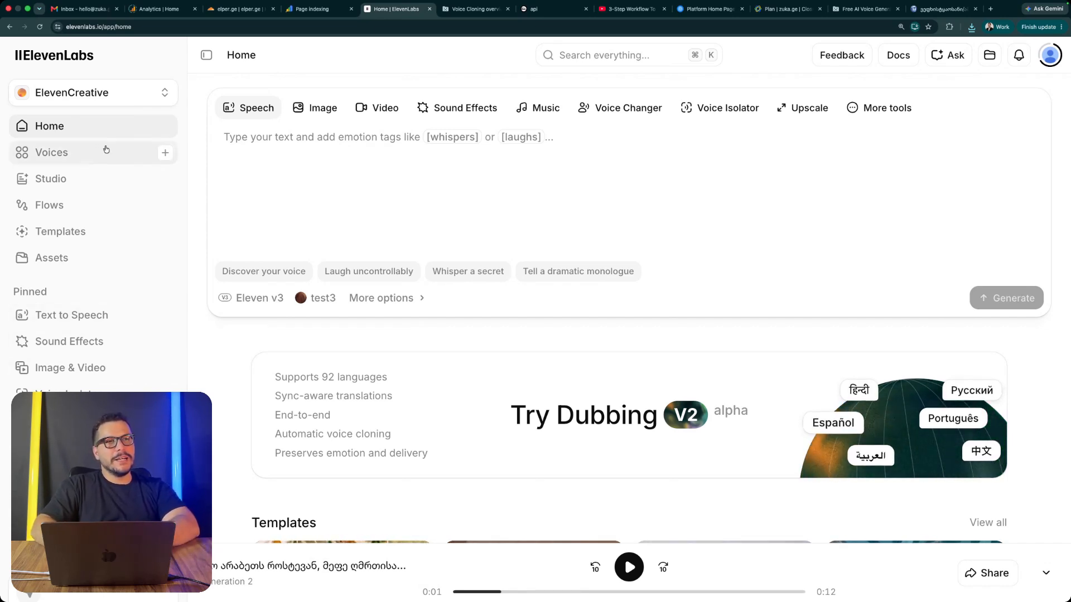
# Step: Open the Image & Video tool and dismiss its introduction
pyautogui.scroll(-2, 70, 237)
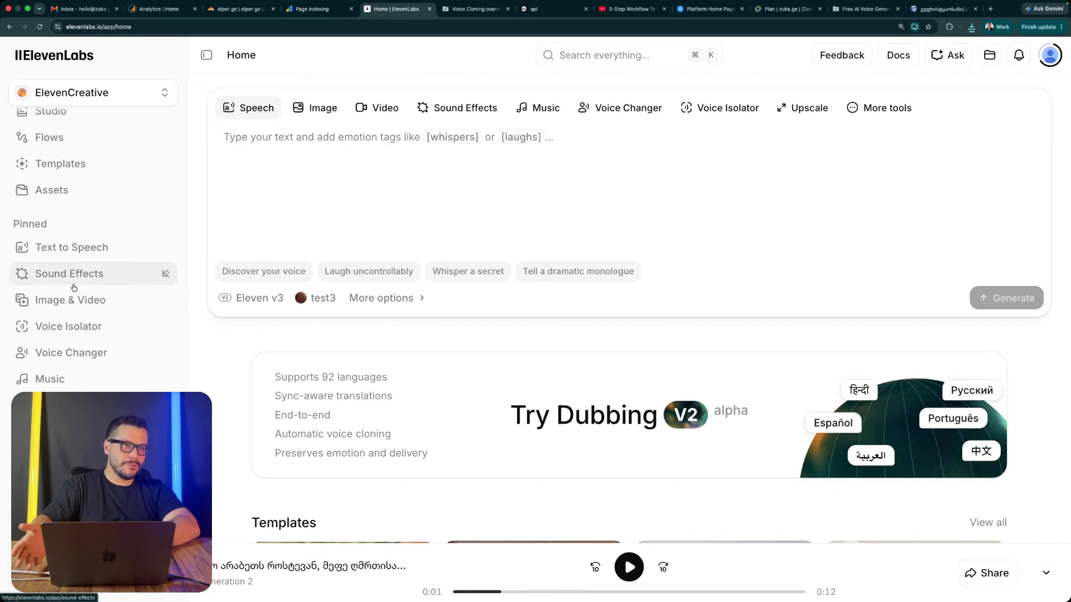
pyautogui.scroll(-1, 77, 290)
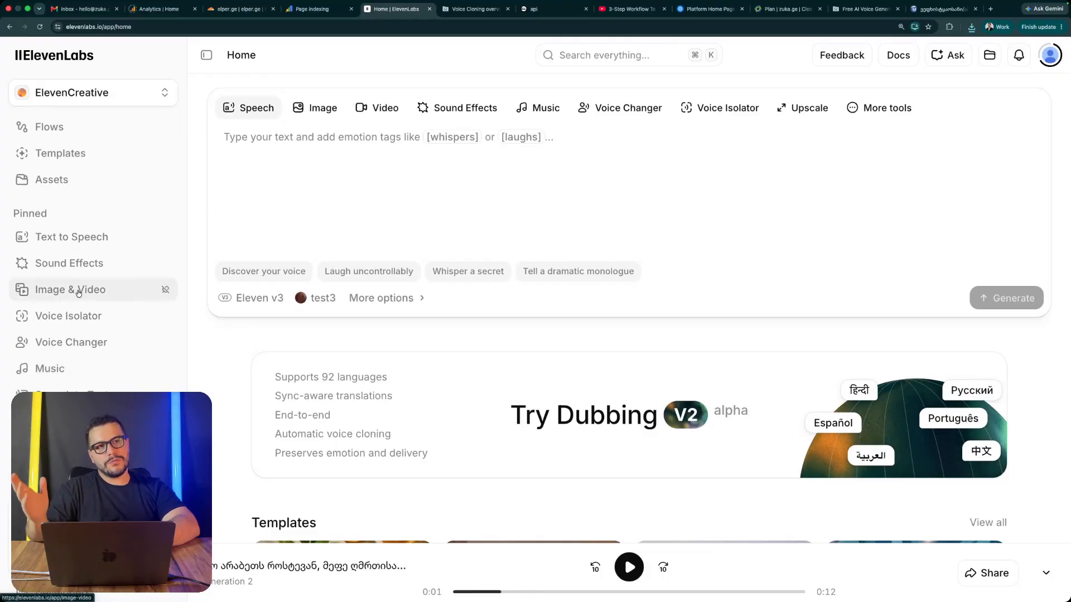
pyautogui.click(79, 291)
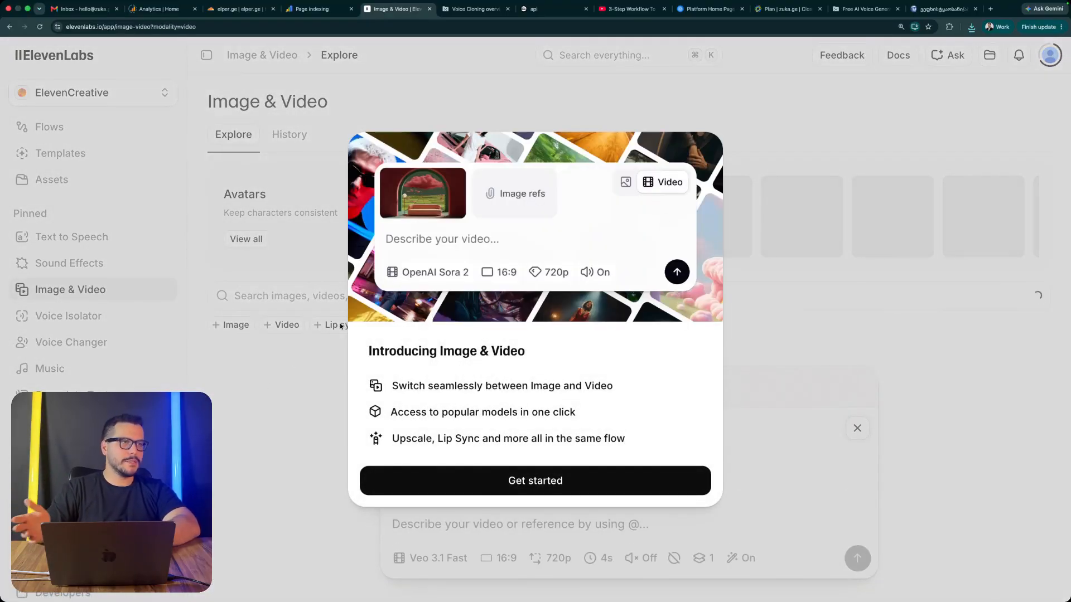
pyautogui.click(593, 484)
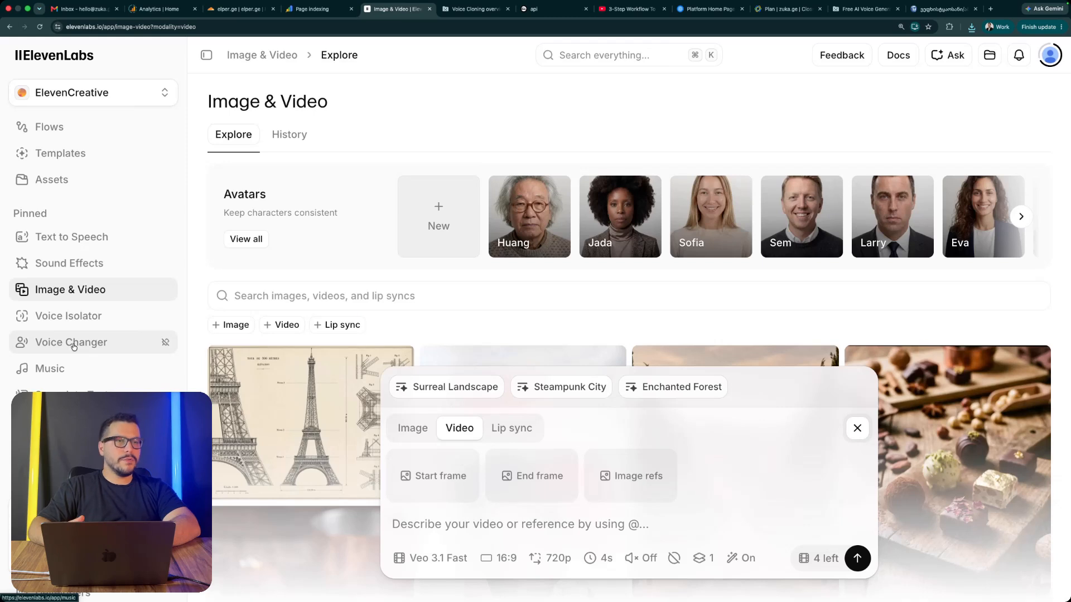
# Step: View the Voice Changer tool and the Music tool
pyautogui.click(73, 343)
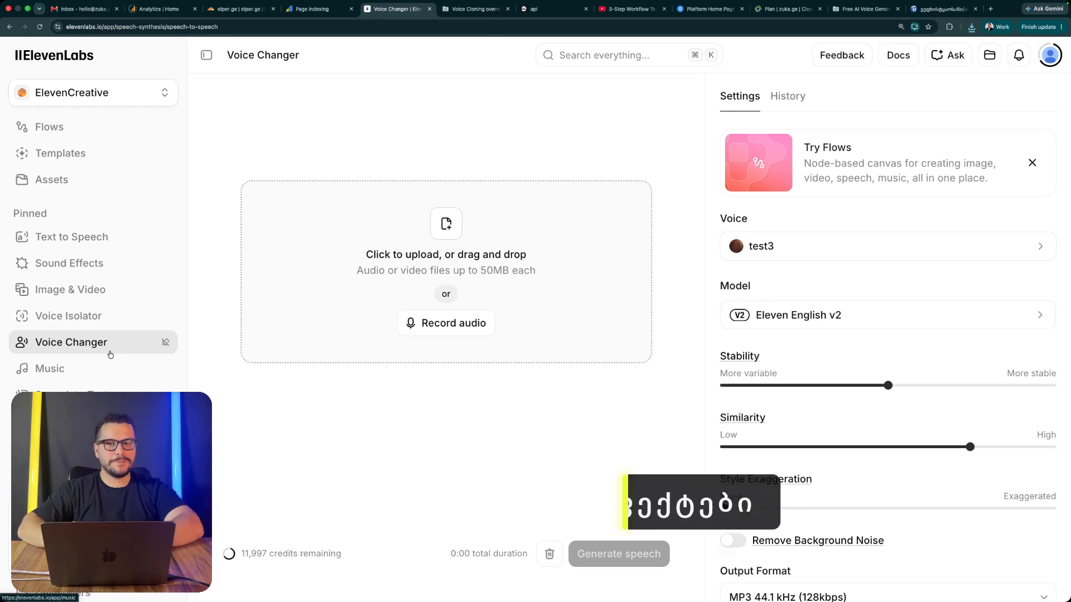
pyautogui.click(109, 357)
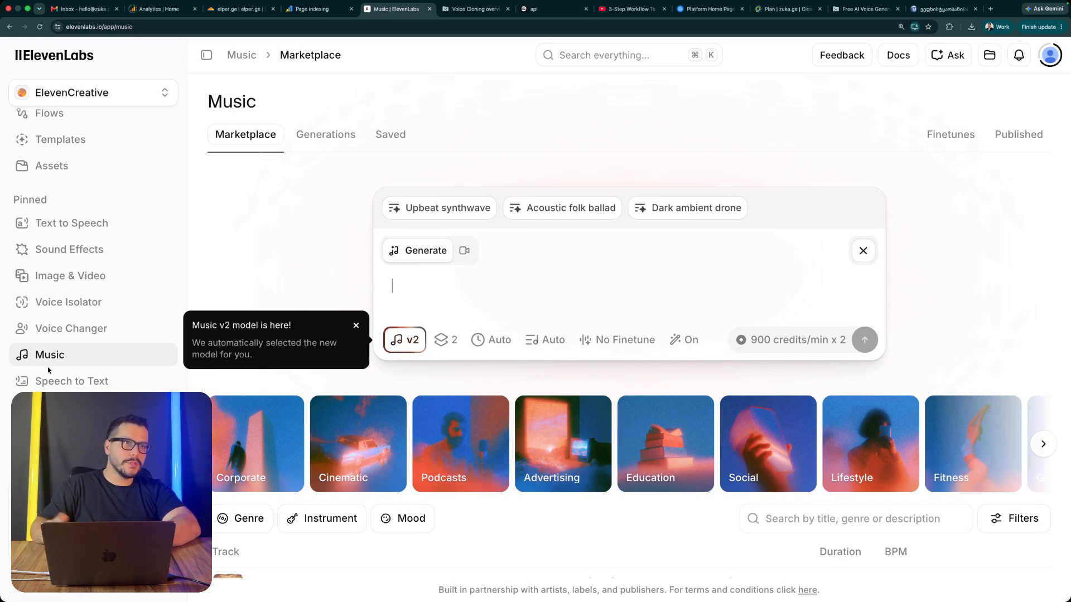
# Step: Open the Sound Effects library and preview the intense heartbeat loop and the sudden bright digital flash impact
pyautogui.click(73, 250)
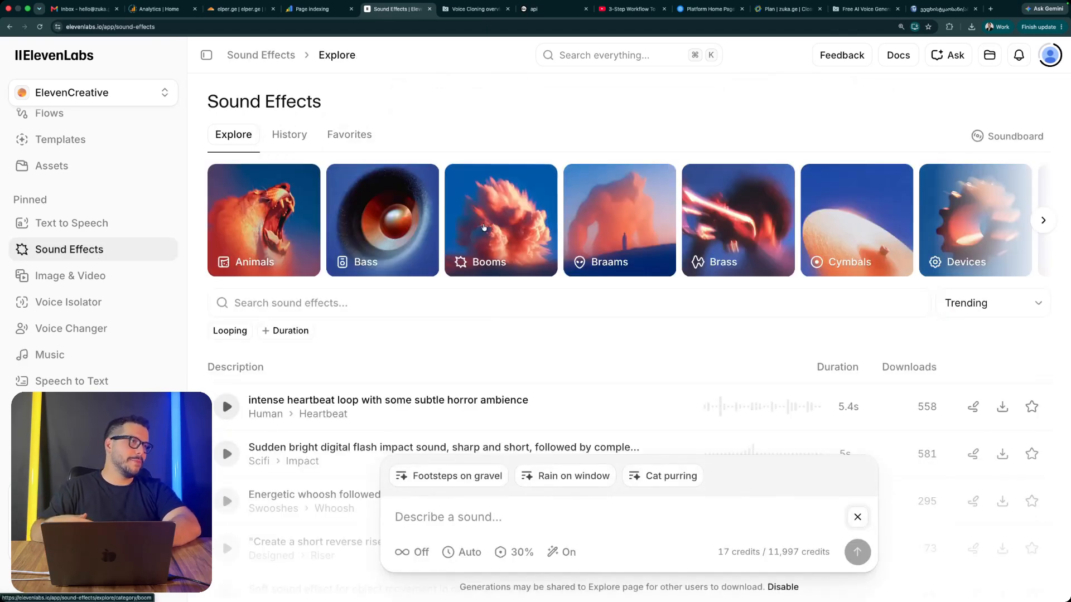
pyautogui.scroll(-2, 807, 297)
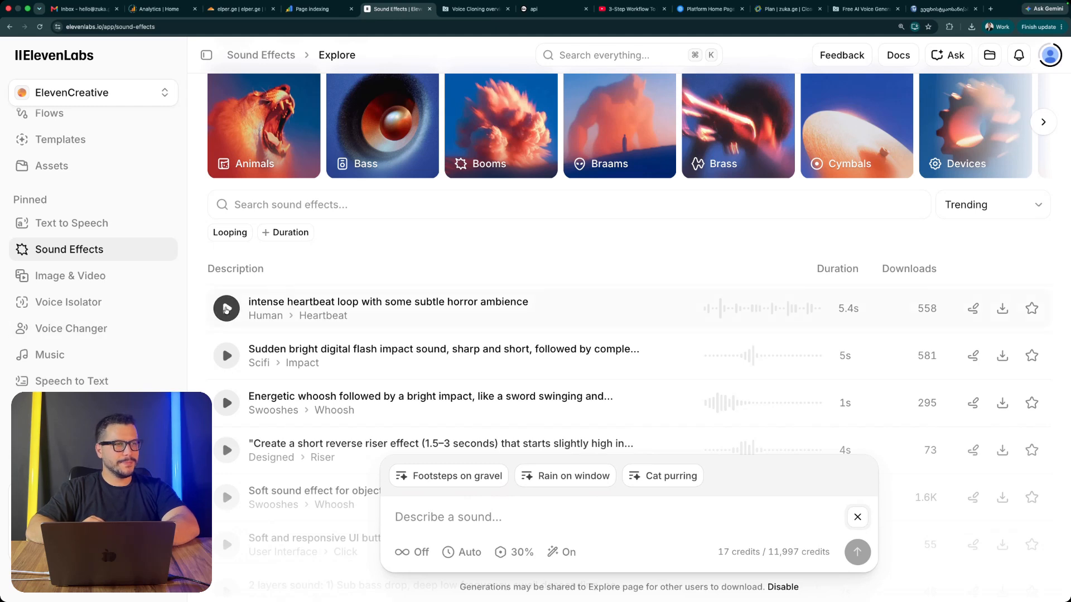
pyautogui.click(226, 308)
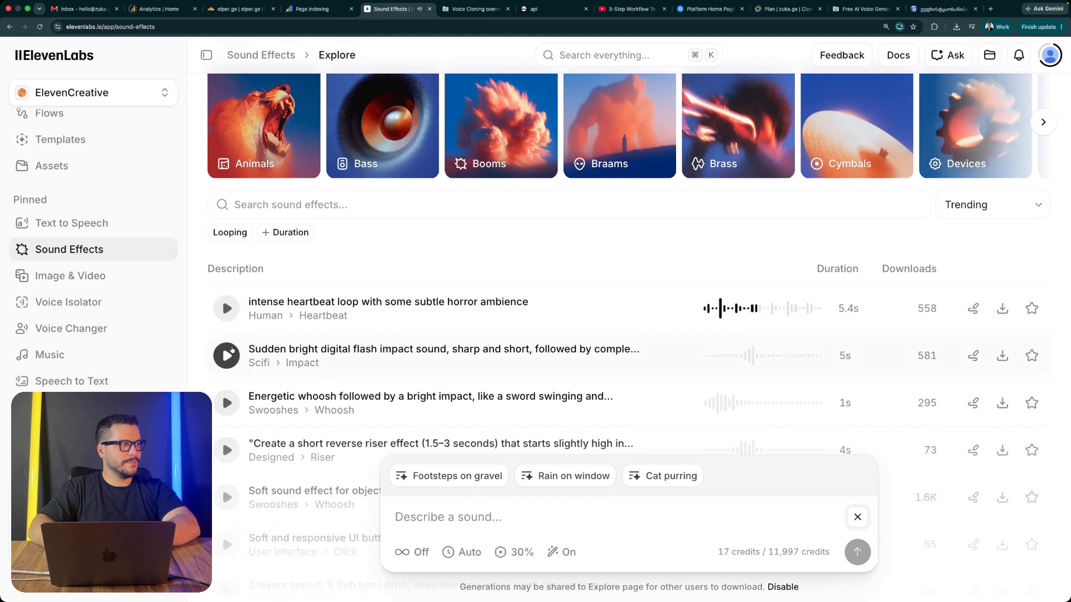
pyautogui.click(233, 355)
pyautogui.scroll(-3, 232, 355)
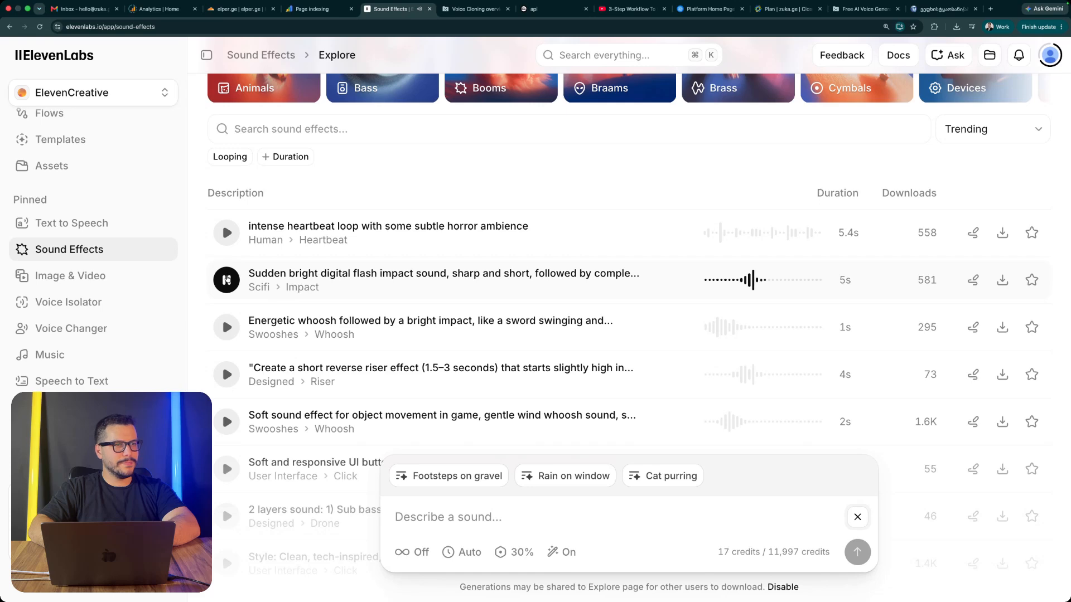
pyautogui.scroll(-2, 629, 334)
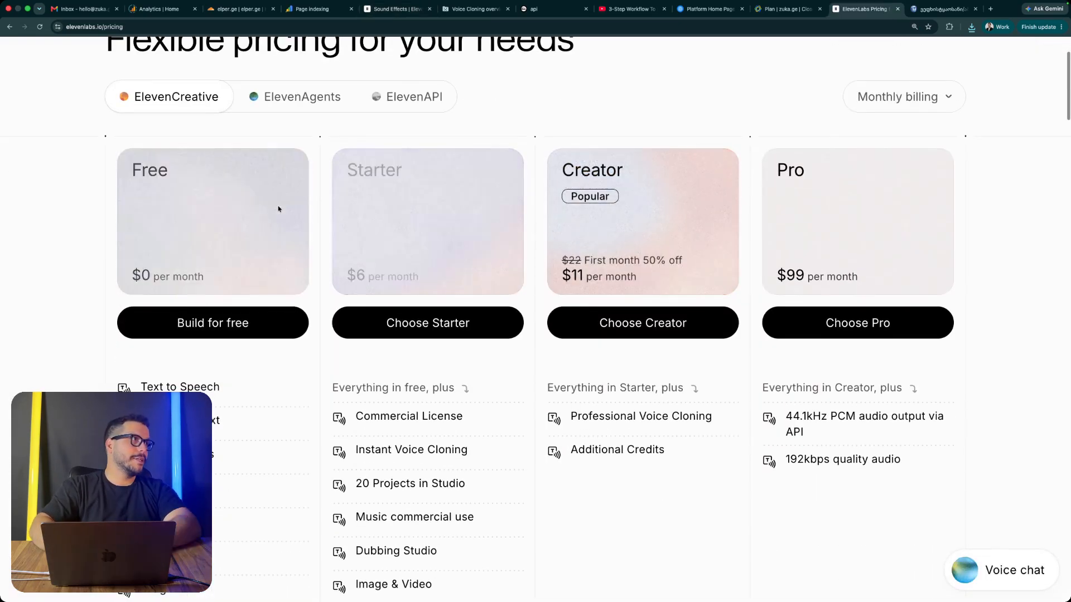
# Step: Examine the ElevenCreative pricing page, comparing the monthly prices, features and credits of the Free, Starter, Creator and Pro plans
pyautogui.scroll(-2, 279, 210)
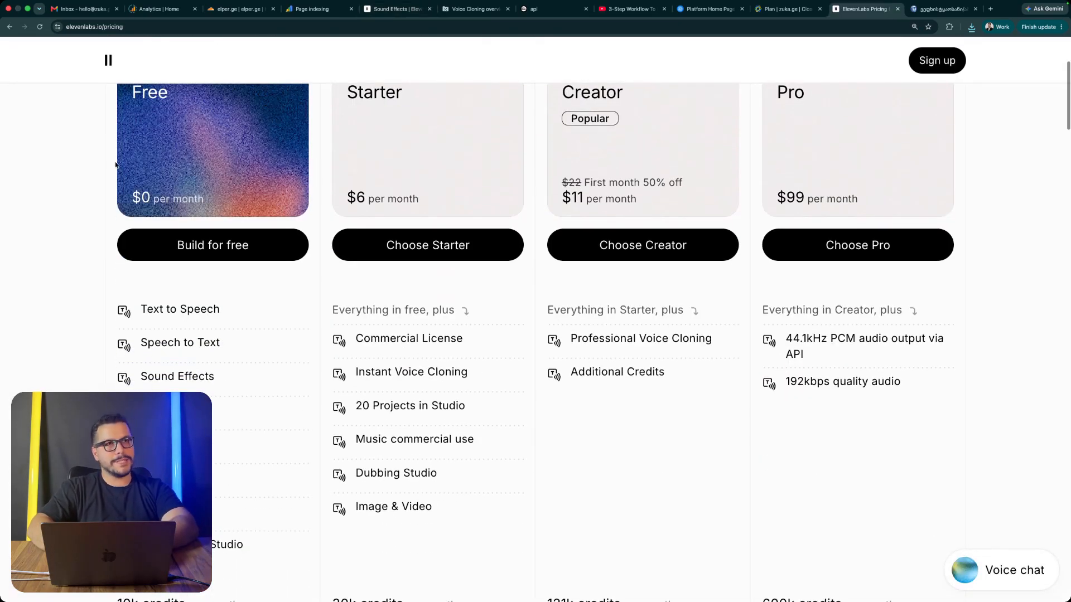
pyautogui.scroll(3, 89, 167)
pyautogui.scroll(-3, 87, 170)
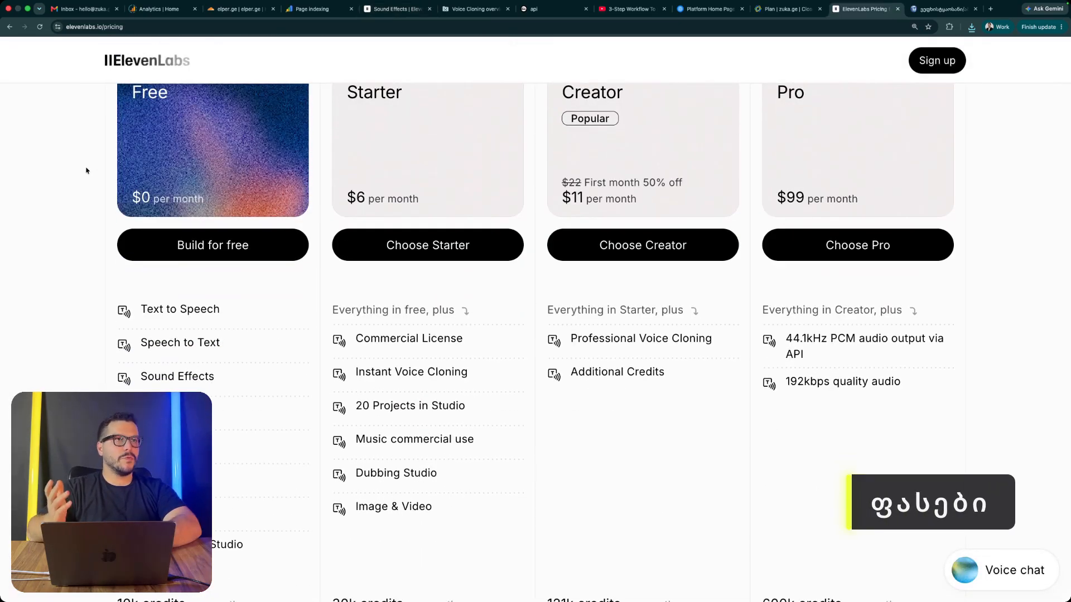
pyautogui.scroll(-2, 117, 273)
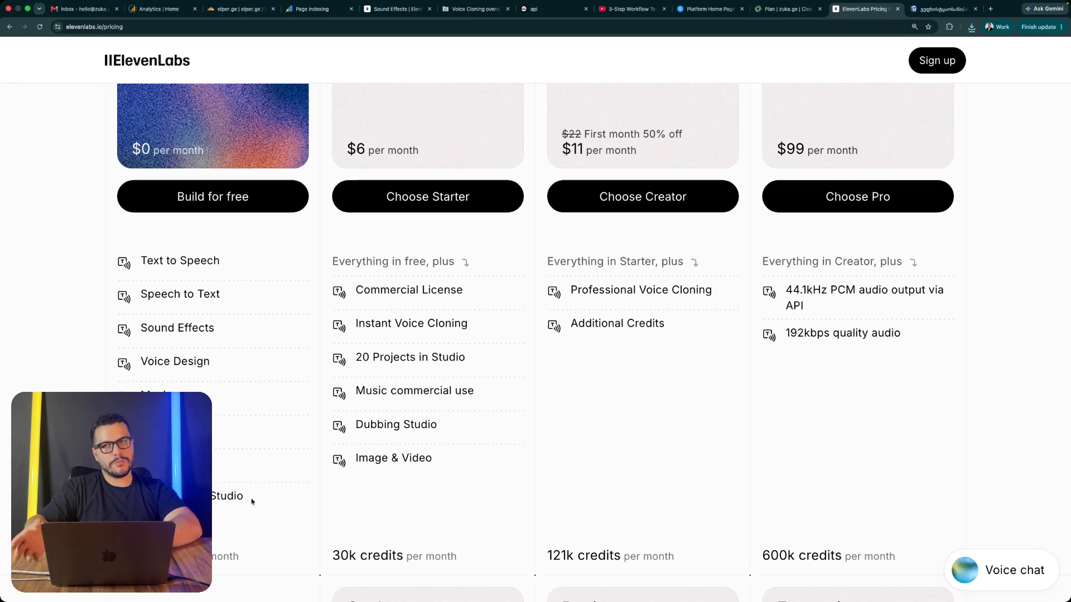
pyautogui.scroll(5, 251, 503)
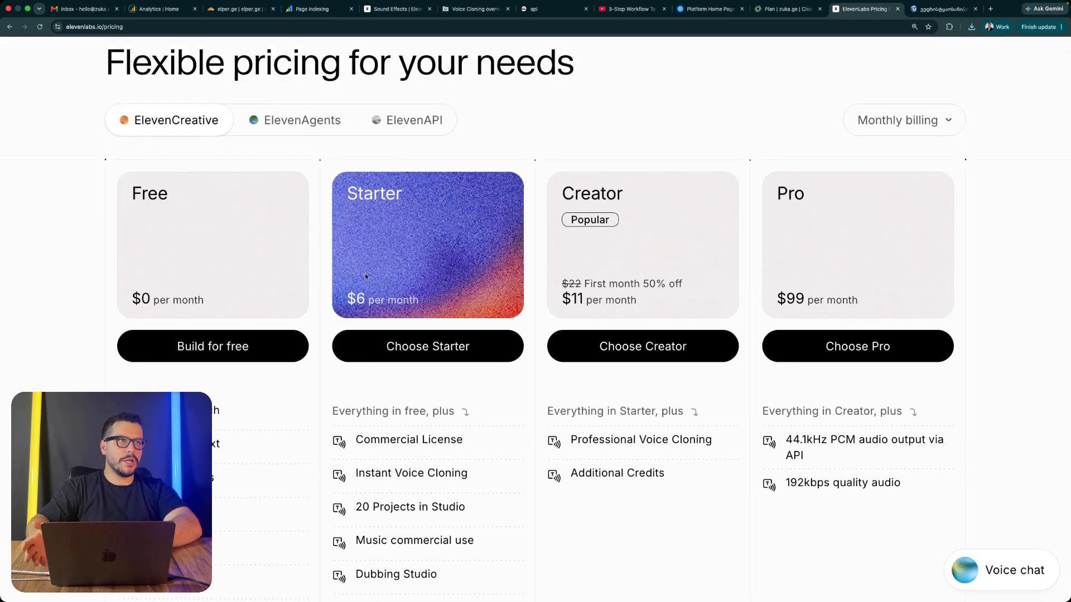
pyautogui.scroll(-5, 365, 273)
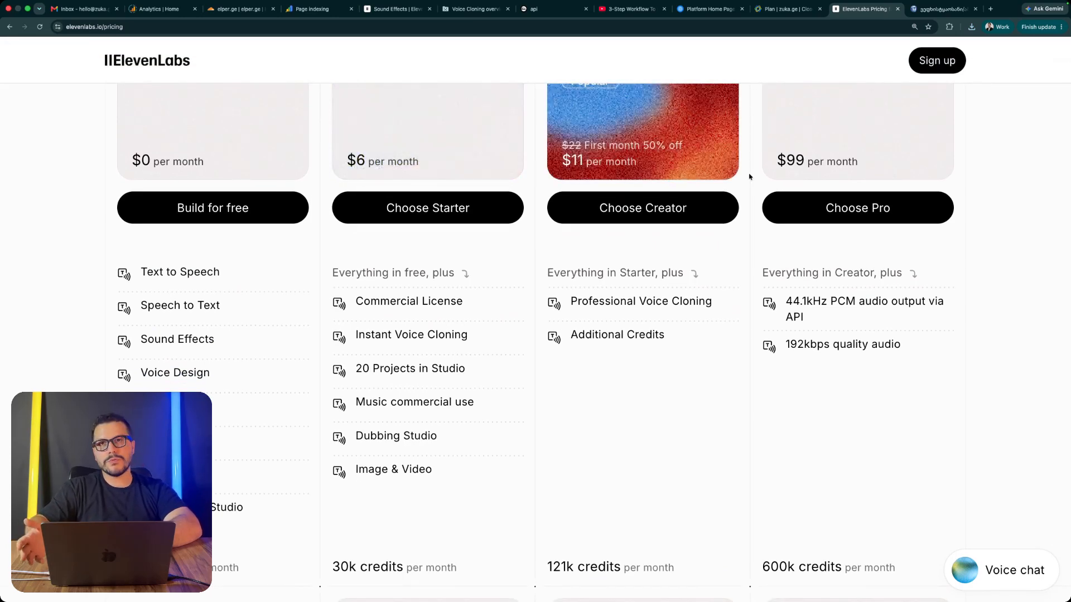
pyautogui.scroll(5, 682, 313)
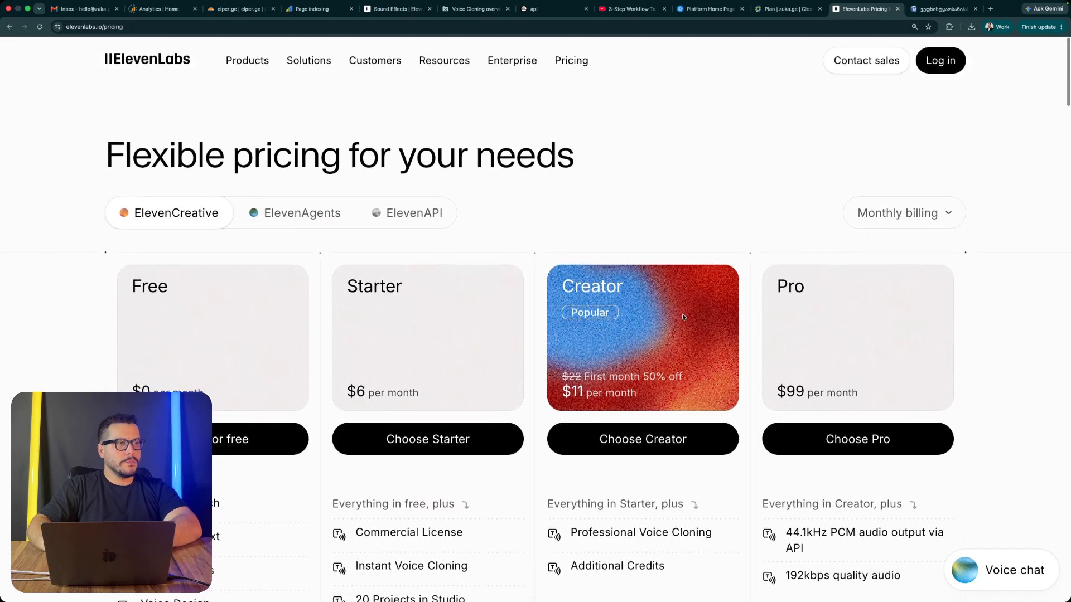
pyautogui.scroll(-3, 681, 314)
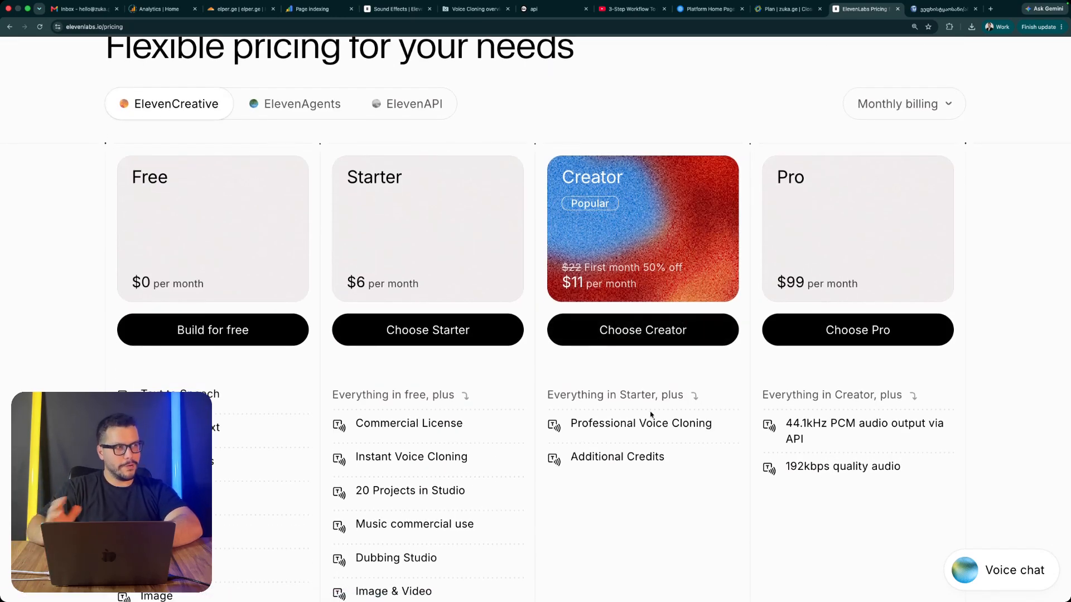
pyautogui.scroll(-1, 447, 432)
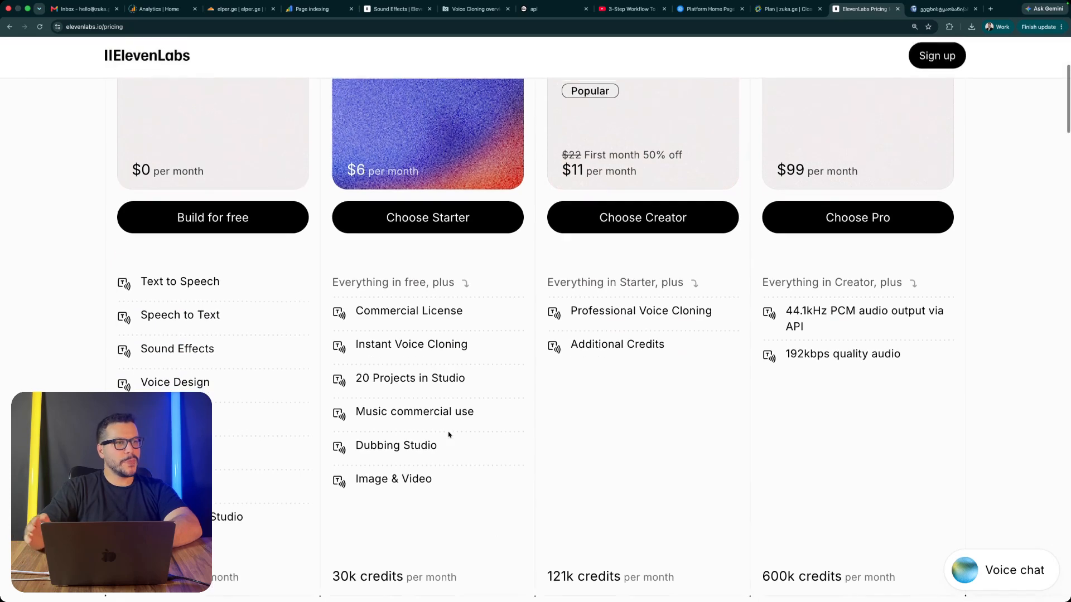
pyautogui.scroll(-5, 448, 433)
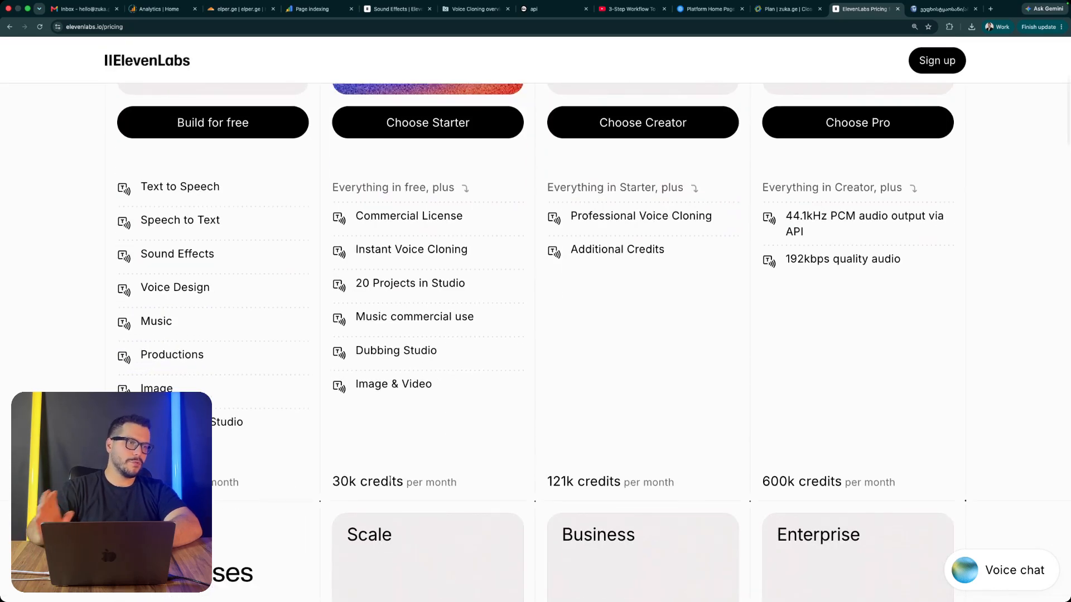
pyautogui.scroll(2, 545, 410)
pyautogui.scroll(-3, 545, 409)
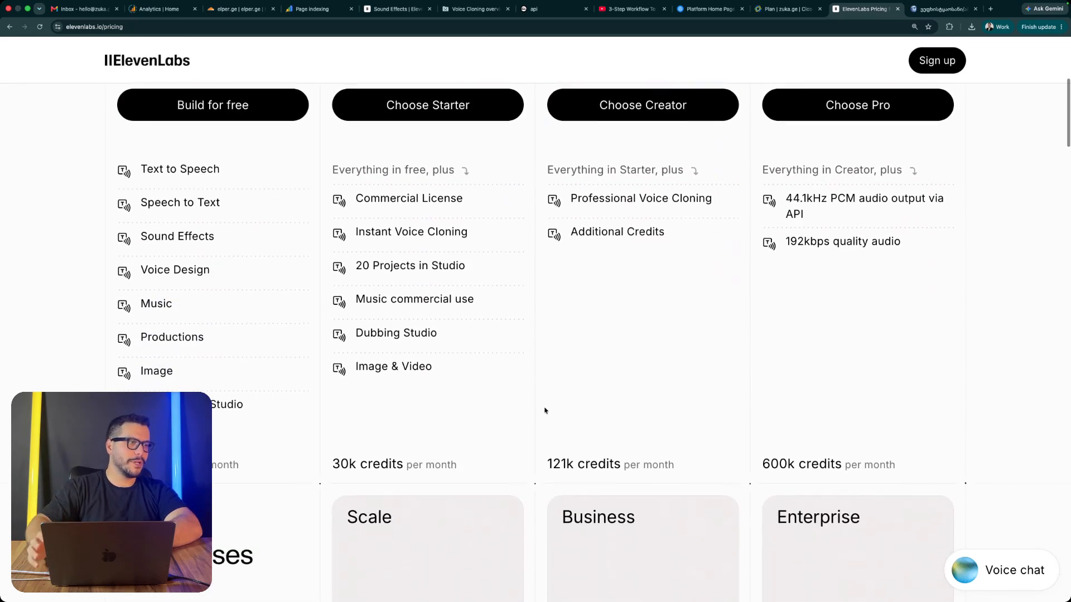
pyautogui.scroll(2, 581, 380)
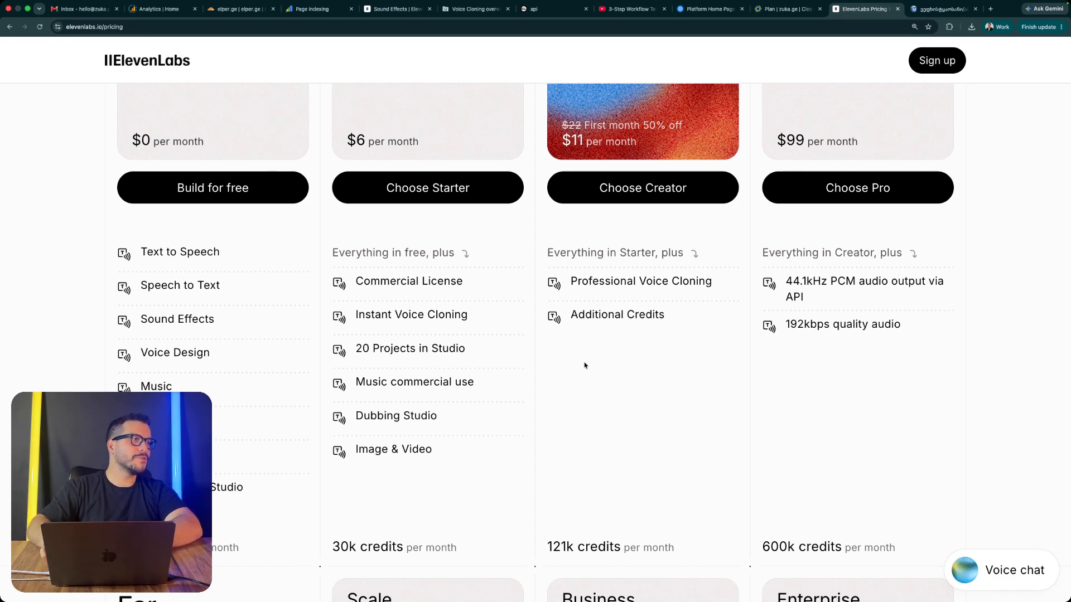
pyautogui.scroll(6, 584, 365)
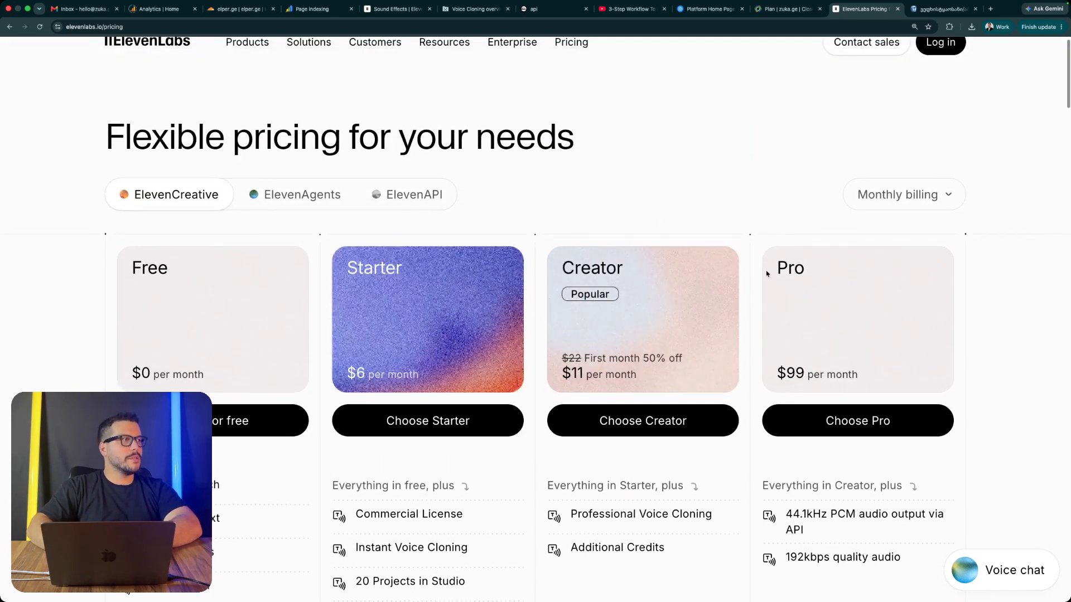
# Step: Switch the ElevenCreative pricing to yearly billing and review the plans' discounted prices, features and the Pro plan's monthly credits
pyautogui.click(882, 205)
pyautogui.click(885, 261)
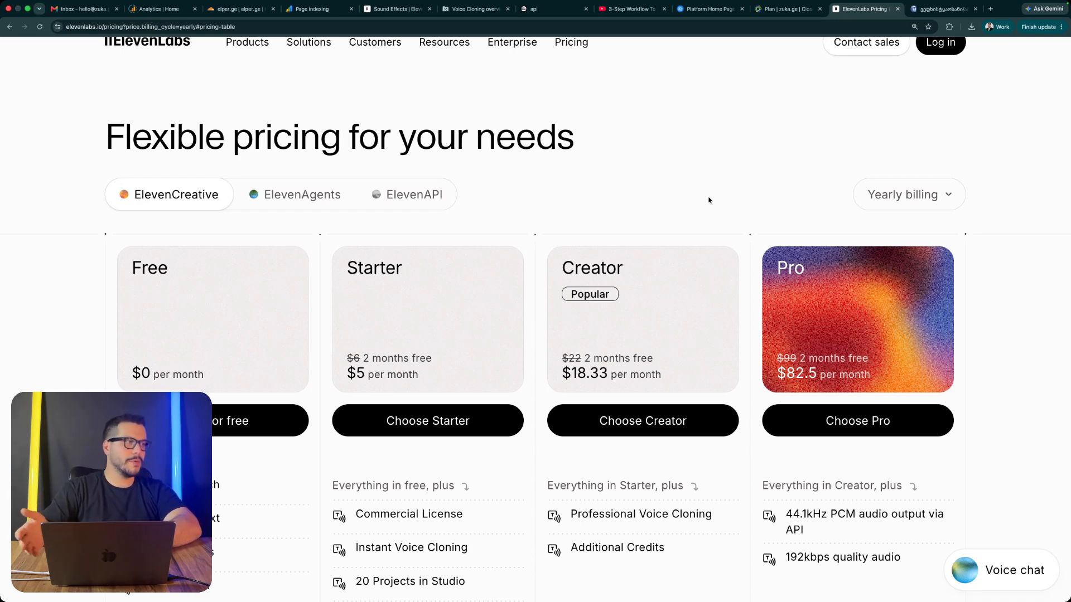
pyautogui.scroll(-3, 709, 201)
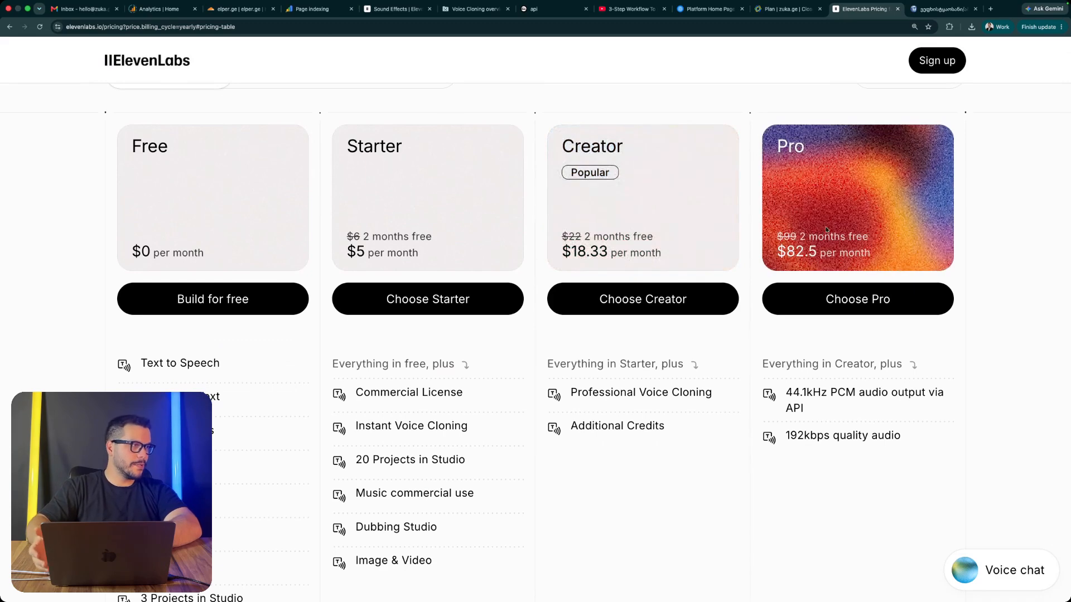
pyautogui.scroll(-5, 779, 349)
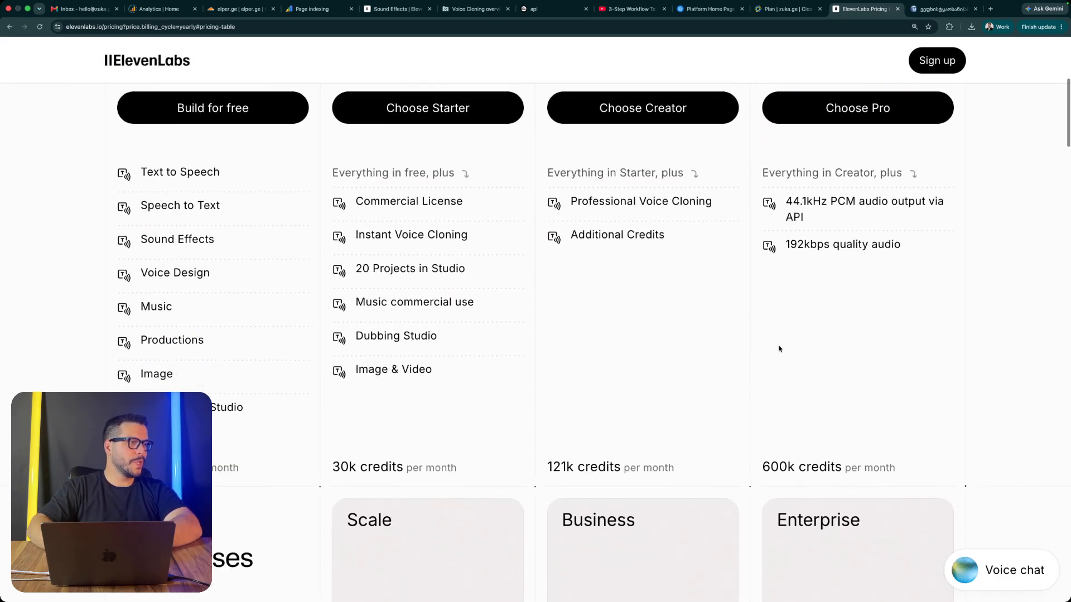
pyautogui.doubleClick(792, 465)
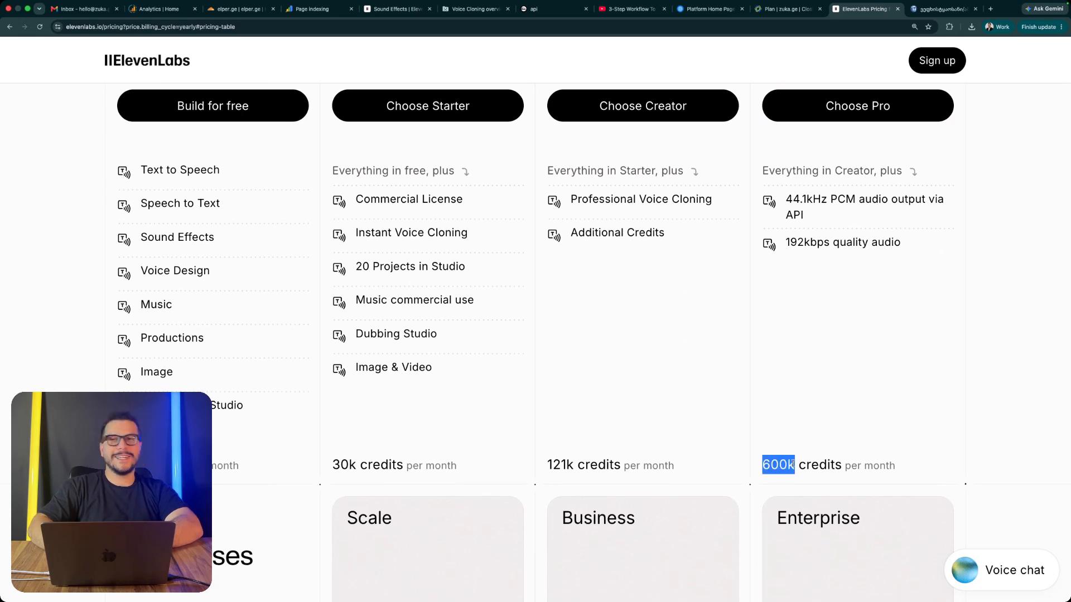
pyautogui.click(796, 417)
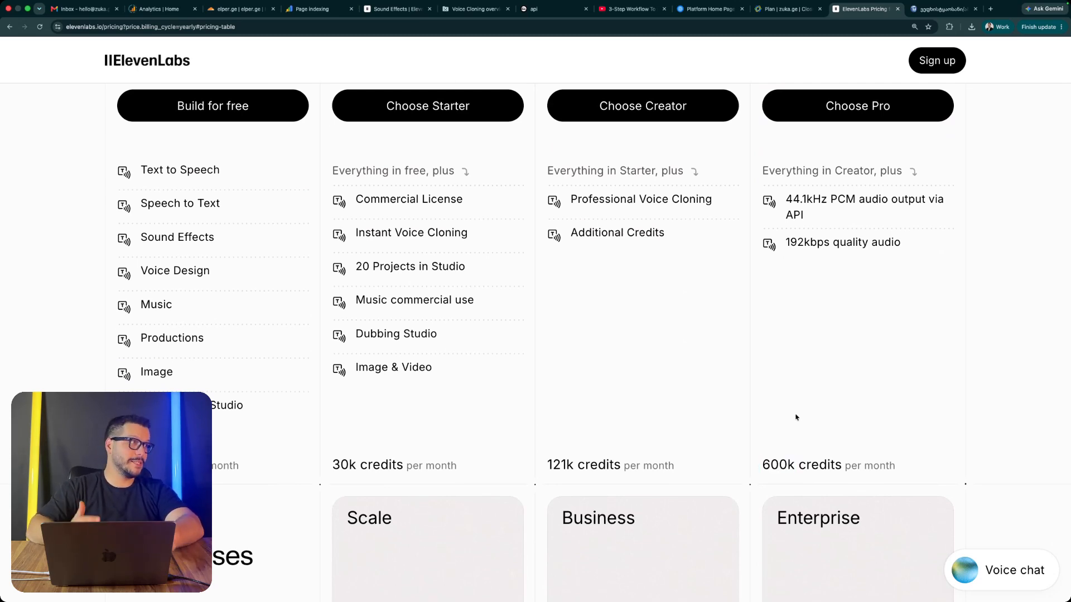
pyautogui.scroll(5, 796, 418)
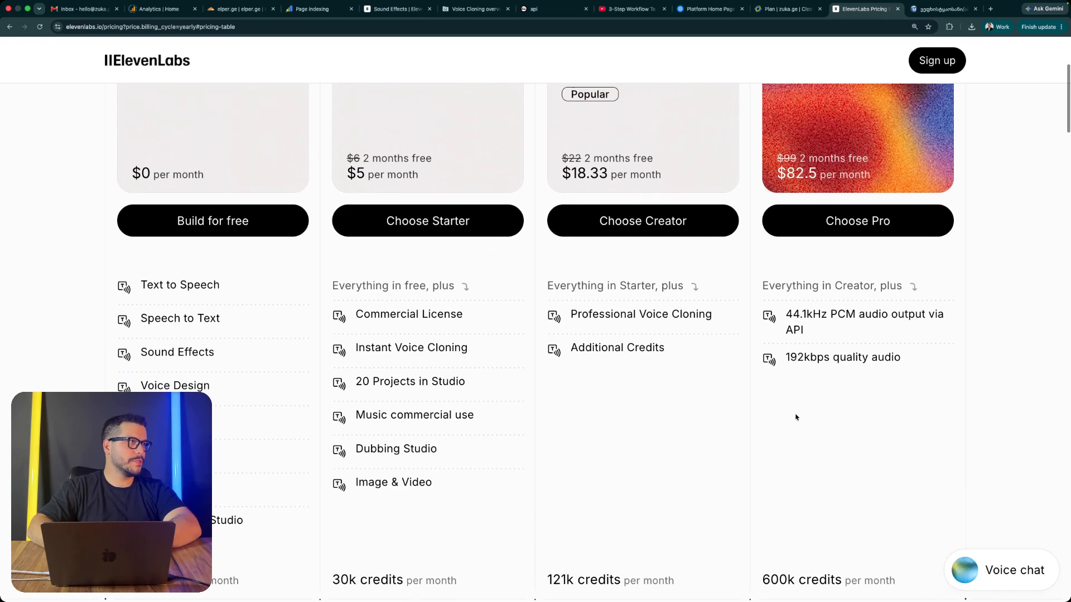
pyautogui.scroll(1, 796, 417)
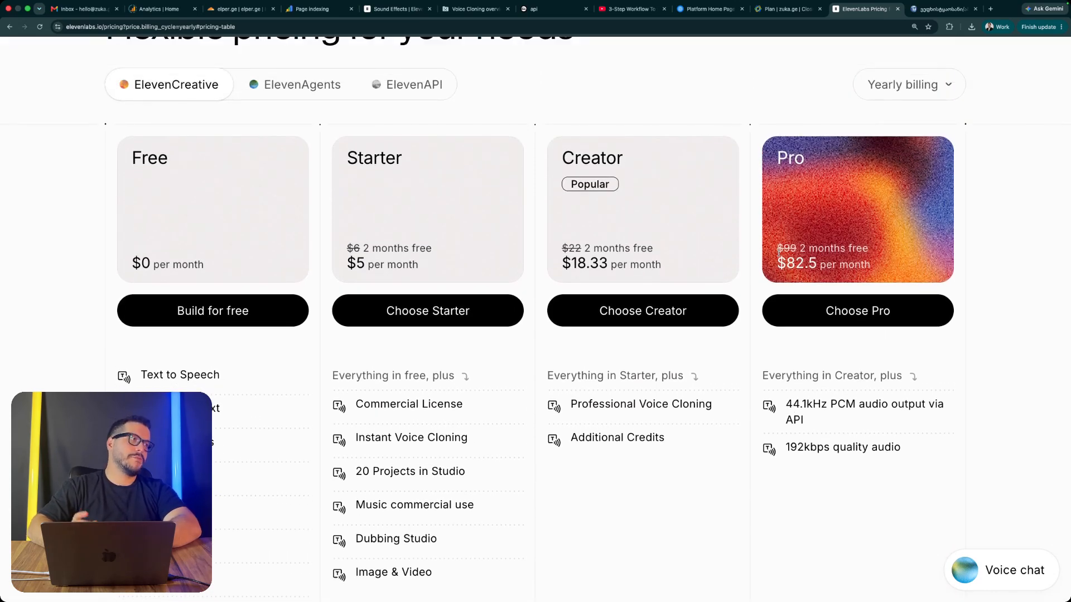